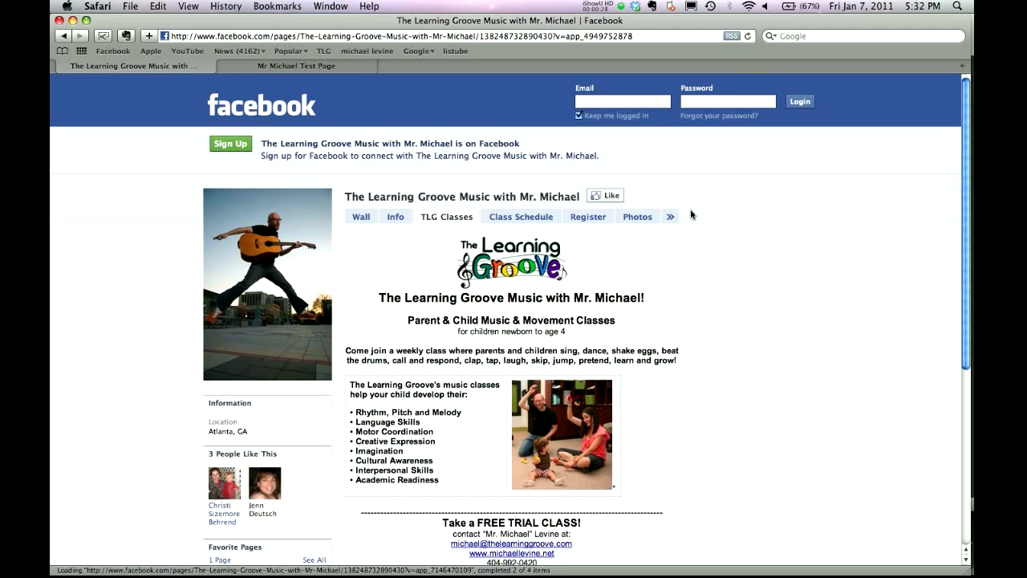
# Show the TLG Classes schedule listing the Dunwoody, Candler Park and Buckhead classes.
pyautogui.click(454, 217)
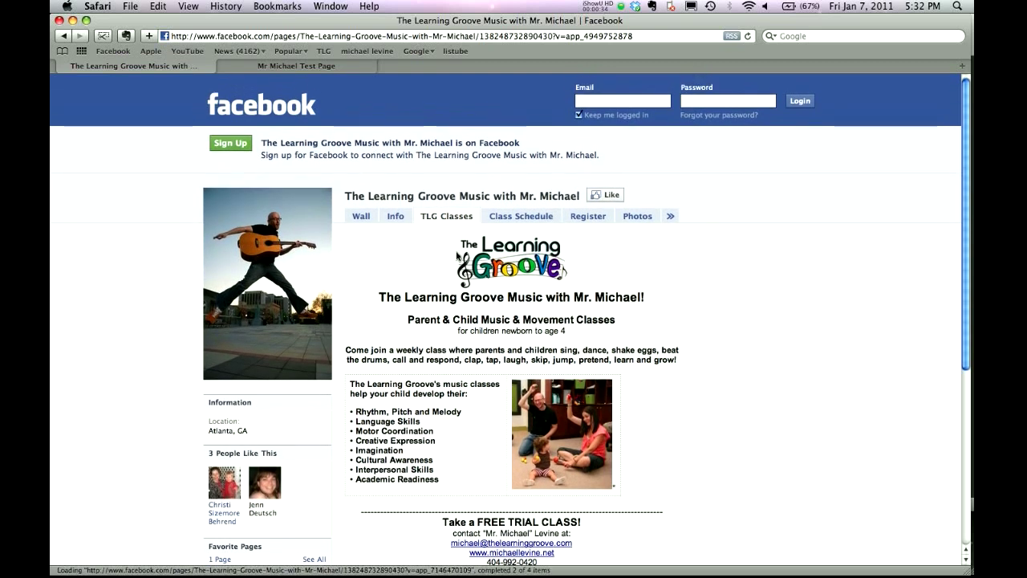
pyautogui.click(509, 208)
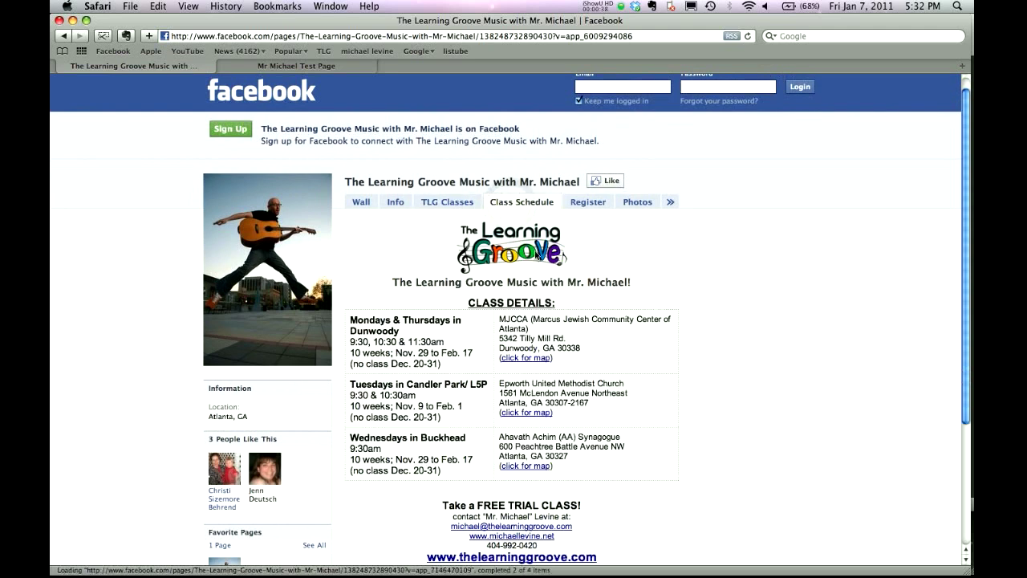
# Go to the Register tab and follow the Step 1 Terms & Conditions link.
pyautogui.click(588, 217)
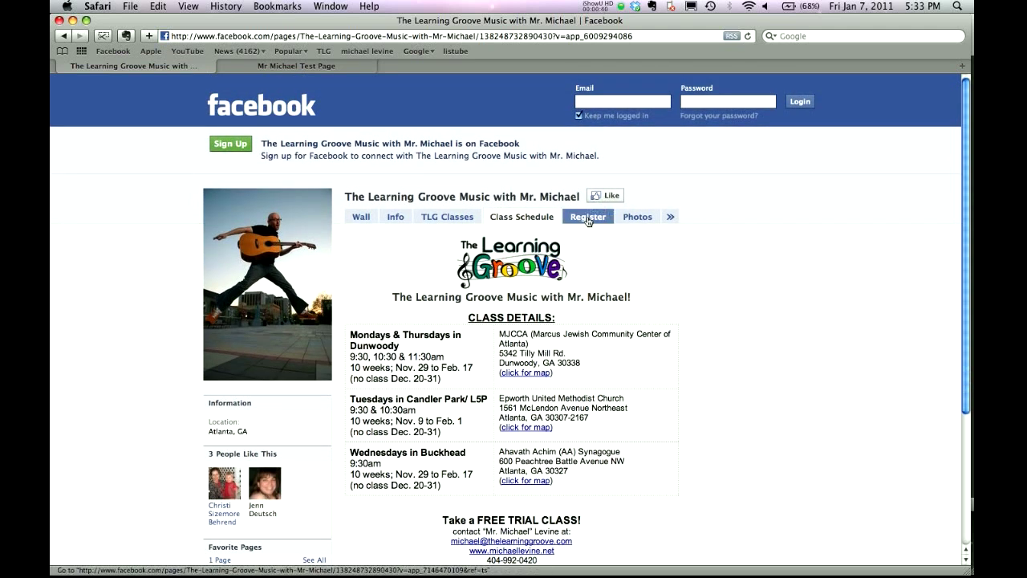
pyautogui.scroll(-3, 628, 294)
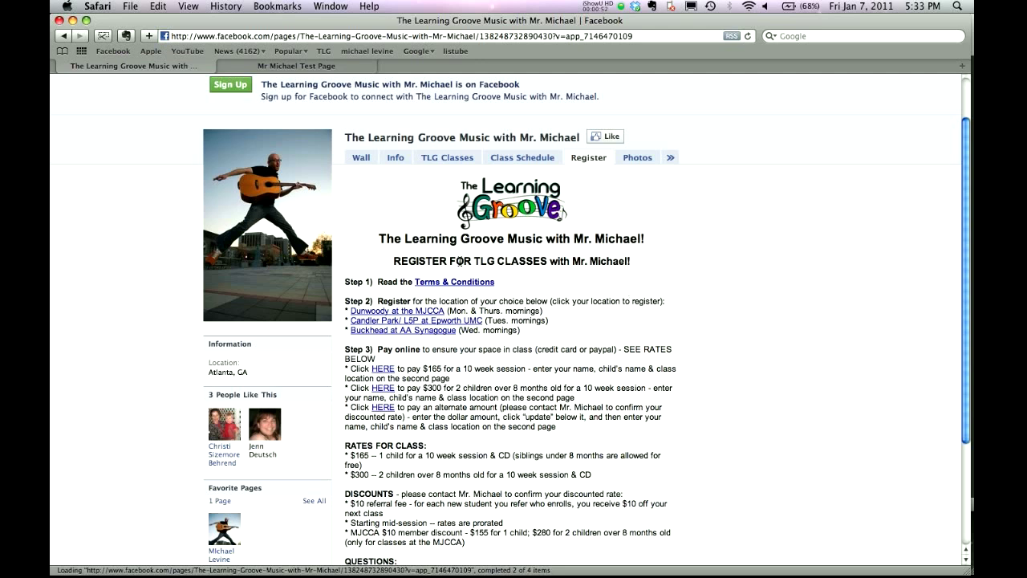
pyautogui.scroll(-1, 469, 255)
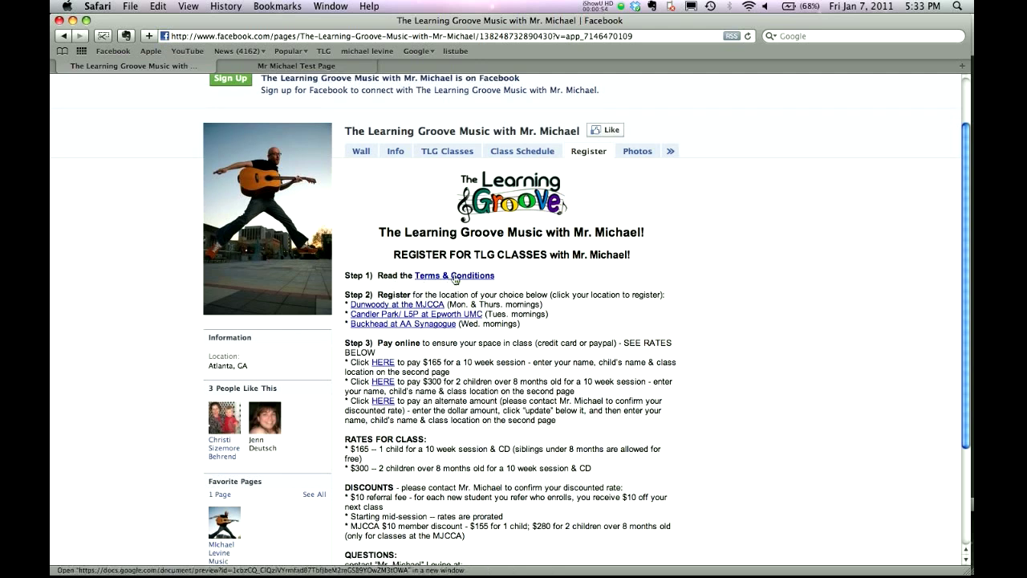
pyautogui.click(454, 276)
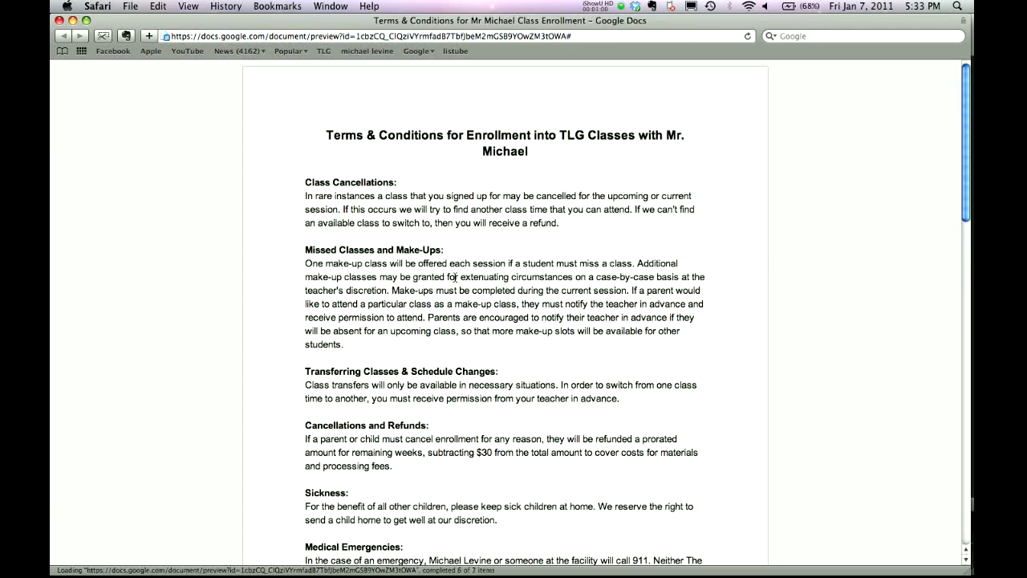
# Scroll through the Terms & Conditions document, then go back to the Facebook Register tab.
pyautogui.scroll(-10, 454, 276)
pyautogui.scroll(-20, 457, 265)
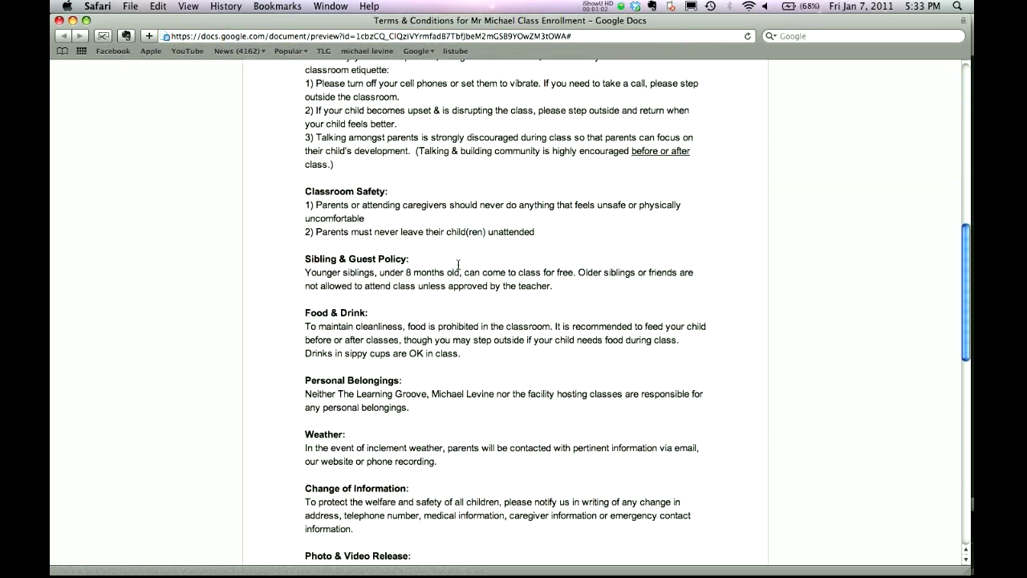
pyautogui.scroll(20, 459, 264)
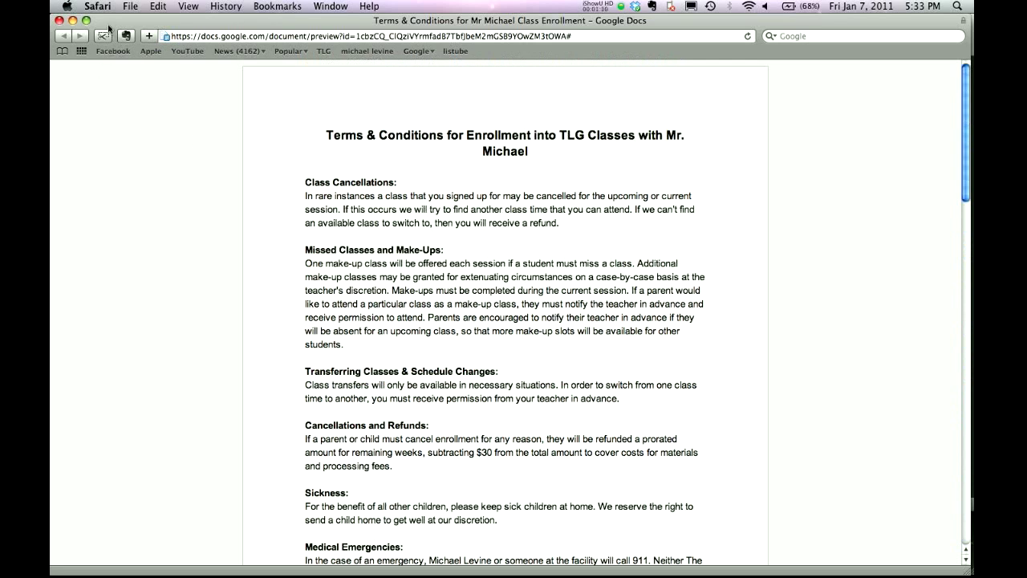
pyautogui.moveTo(113, 22); pyautogui.dragTo(114, 22)
pyautogui.scroll(-1, 267, 192)
pyautogui.scroll(2, 268, 192)
pyautogui.click(57, 35)
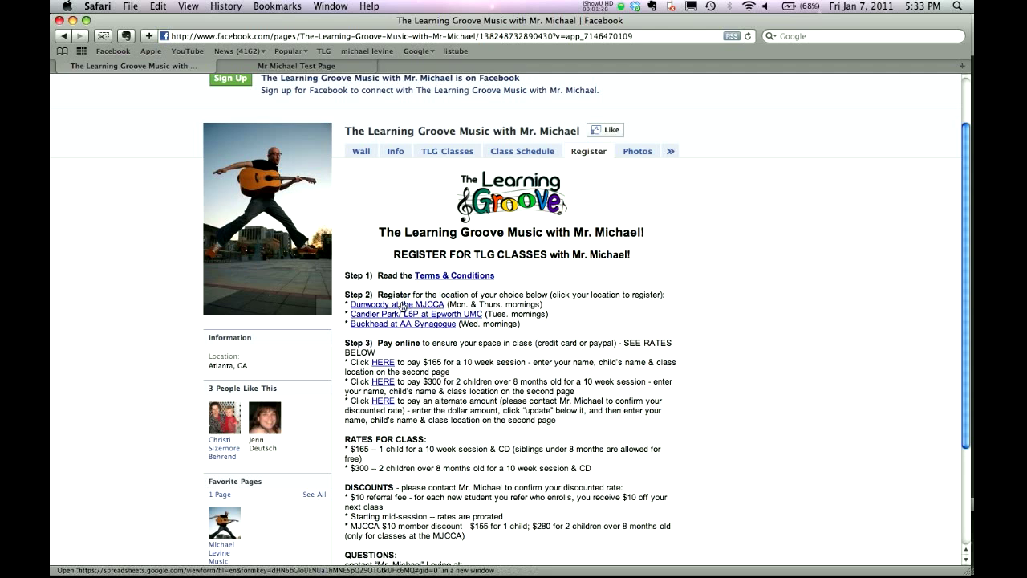
# Open the Dunwoody at the MJCCA registration form and scroll through its fields.
pyautogui.click(403, 306)
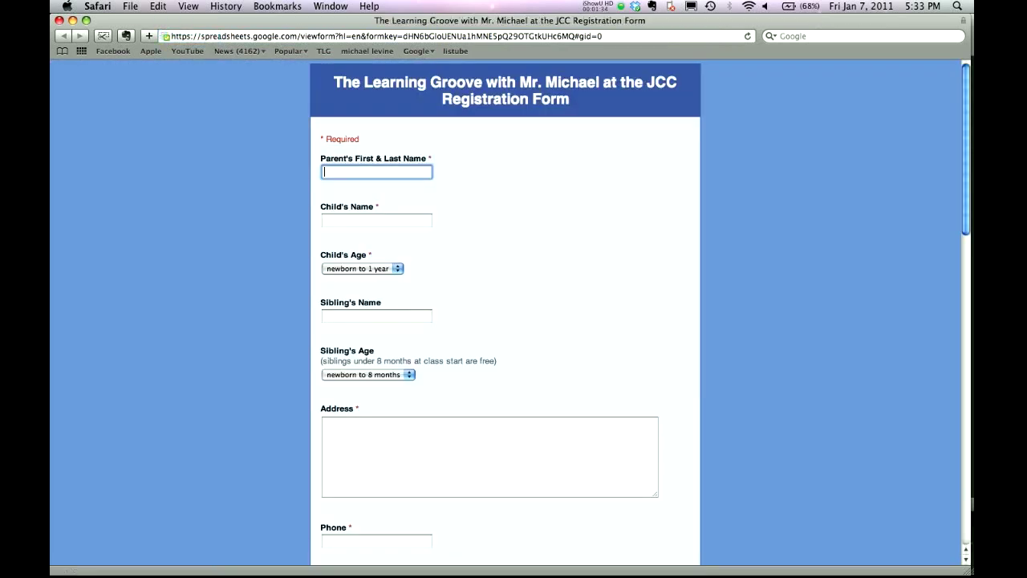
pyautogui.scroll(-2, 560, 220)
pyautogui.scroll(2, 559, 220)
pyautogui.scroll(-2, 373, 191)
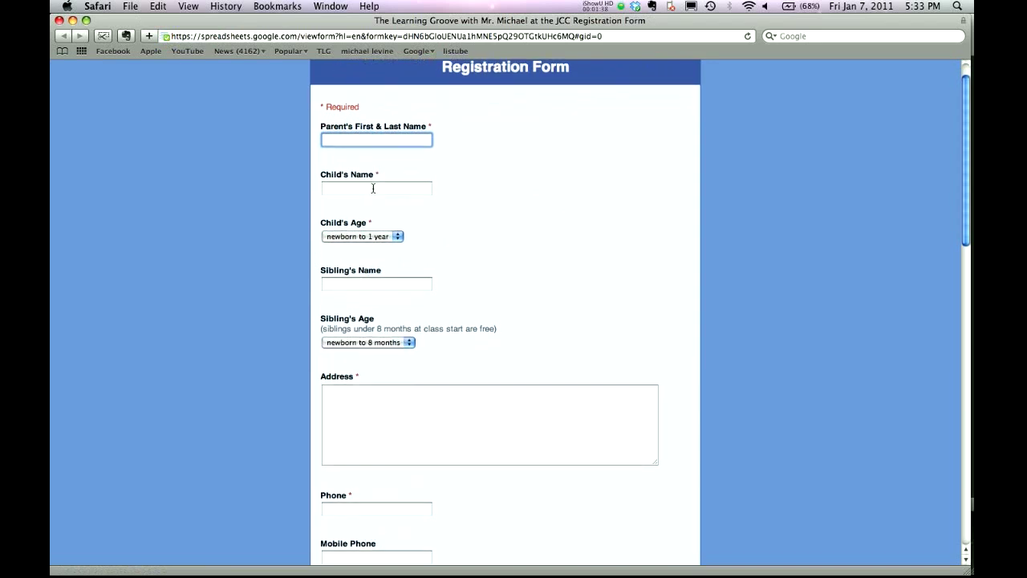
pyautogui.scroll(-2, 373, 190)
# Keep newborn to 1 year as Child's Age and newborn to 8 months as Sibling's Age.
pyautogui.click(374, 208)
pyautogui.click(371, 207)
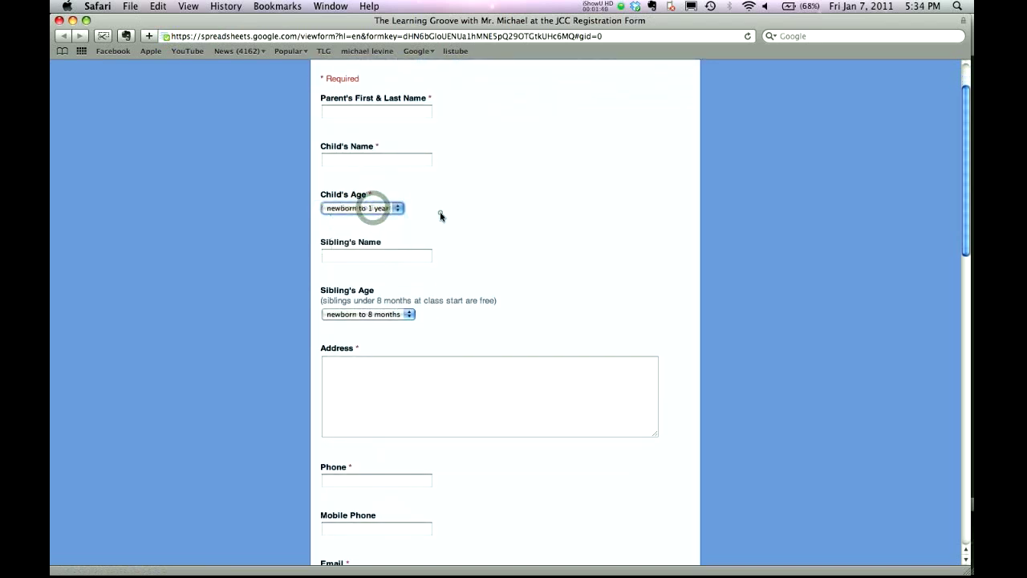
pyautogui.scroll(-2, 441, 216)
pyautogui.rightClick(451, 217)
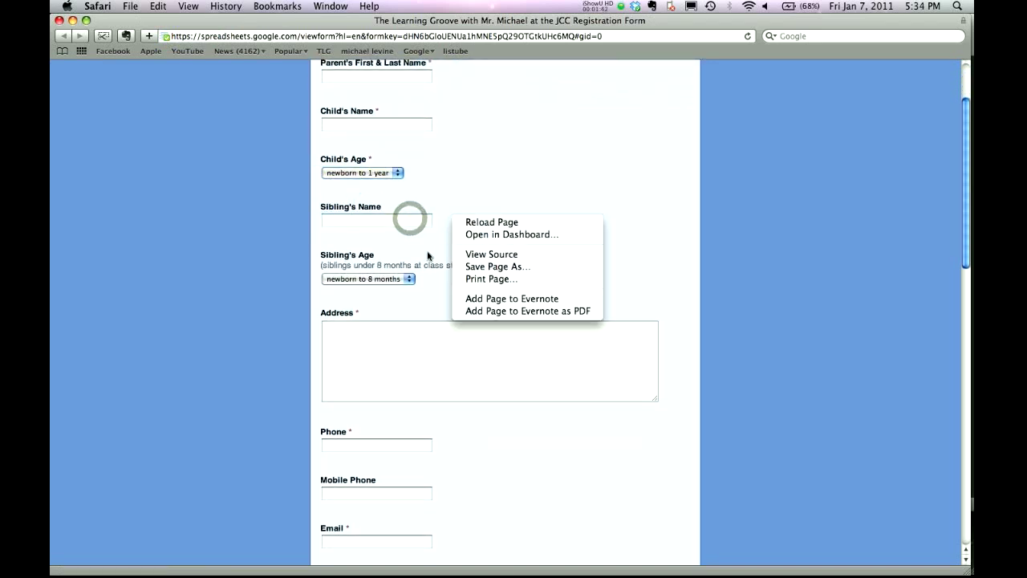
pyautogui.click(410, 279)
pyautogui.click(410, 279)
pyautogui.click(410, 278)
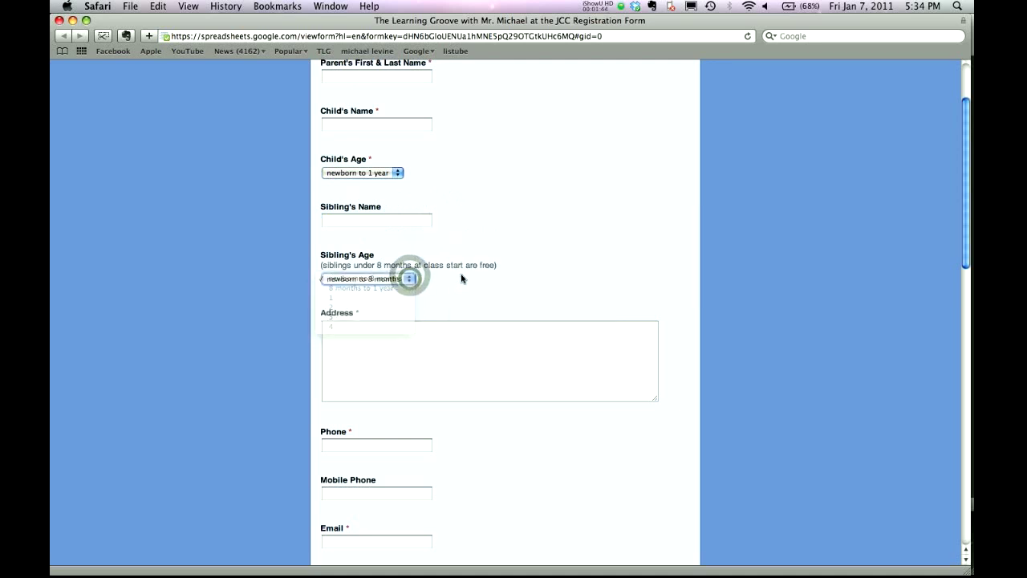
pyautogui.scroll(-2, 460, 277)
# Click into the address and email address fields of the form.
pyautogui.click(458, 275)
pyautogui.scroll(-3, 435, 272)
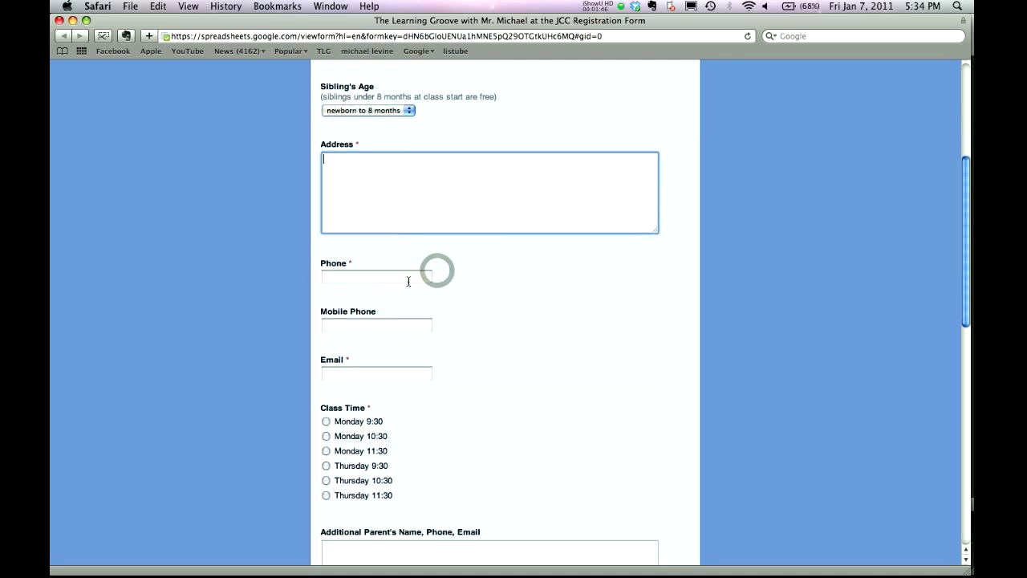
pyautogui.scroll(-1, 404, 312)
pyautogui.scroll(-2, 390, 301)
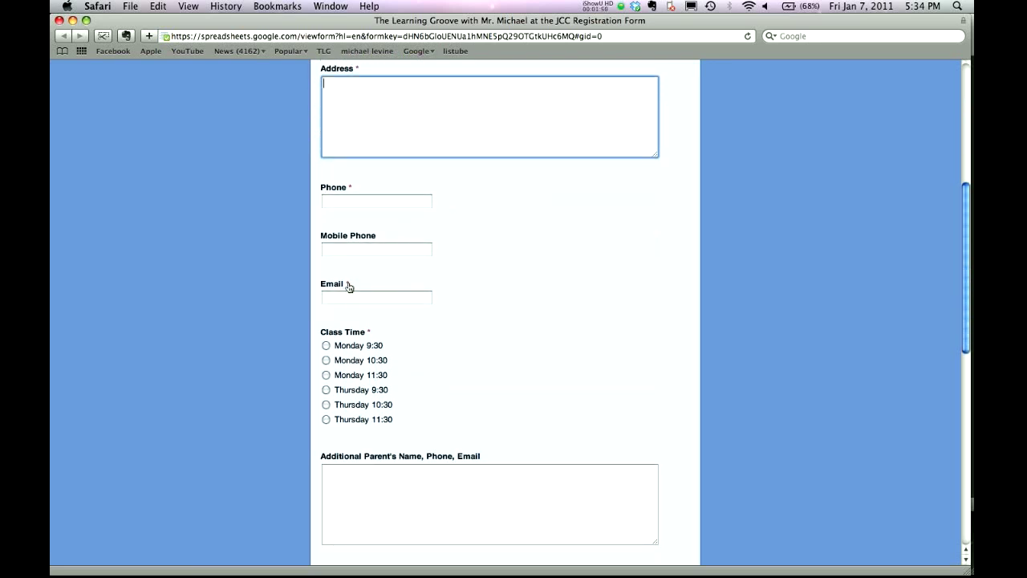
pyautogui.click(362, 297)
pyautogui.scroll(-2, 362, 297)
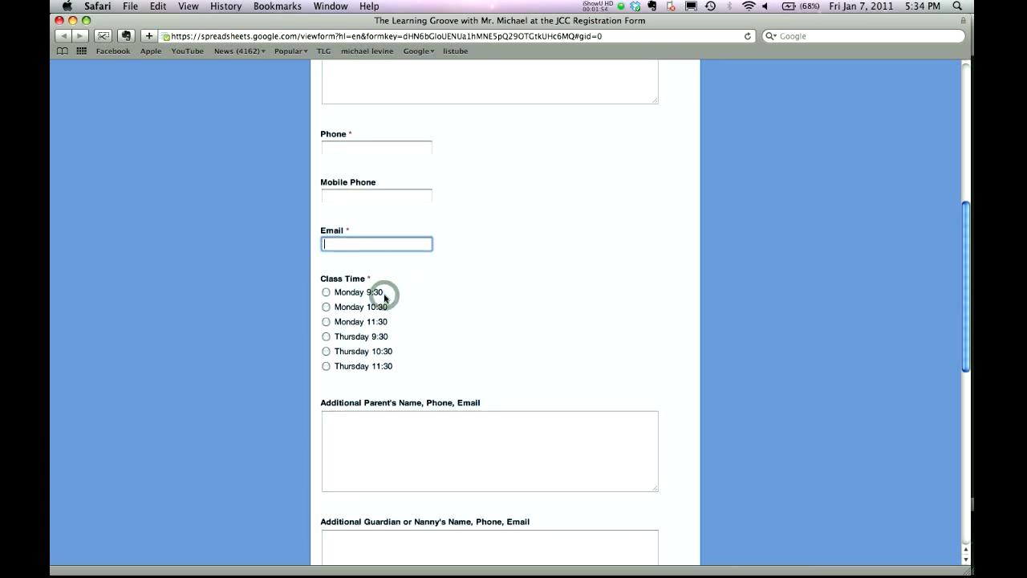
# Select Monday 10:30 as the Class Time and look at the additional parent section.
pyautogui.click(325, 293)
pyautogui.click(325, 308)
pyautogui.click(324, 324)
pyautogui.click(325, 308)
pyautogui.scroll(-2, 441, 305)
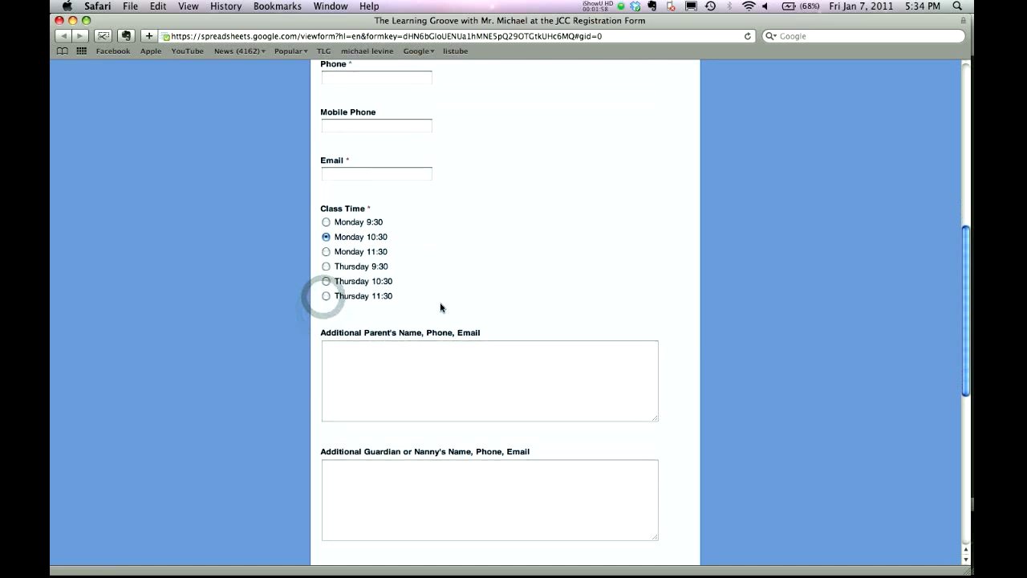
pyautogui.click(420, 339)
pyautogui.scroll(-2, 420, 340)
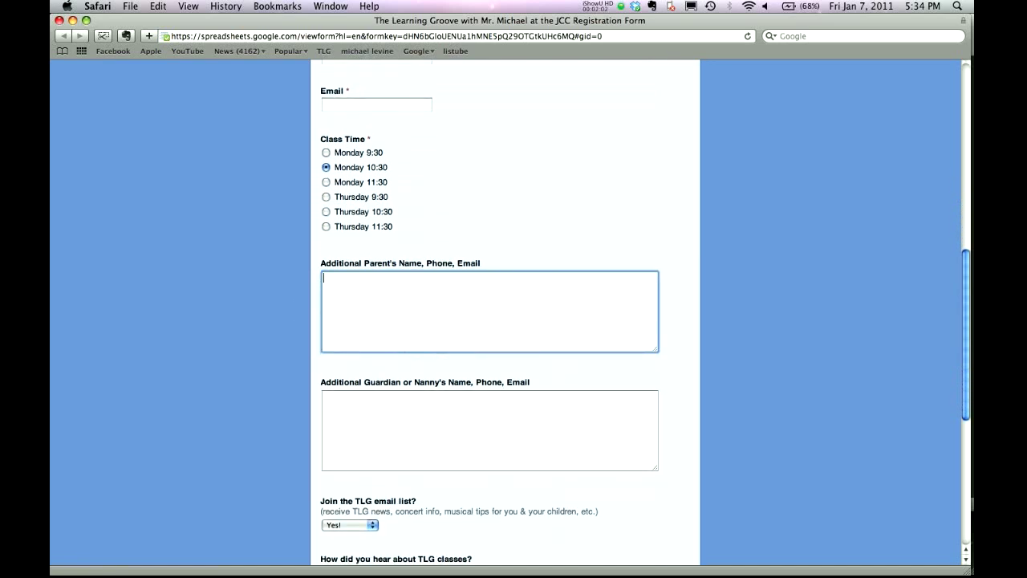
pyautogui.scroll(-4, 423, 342)
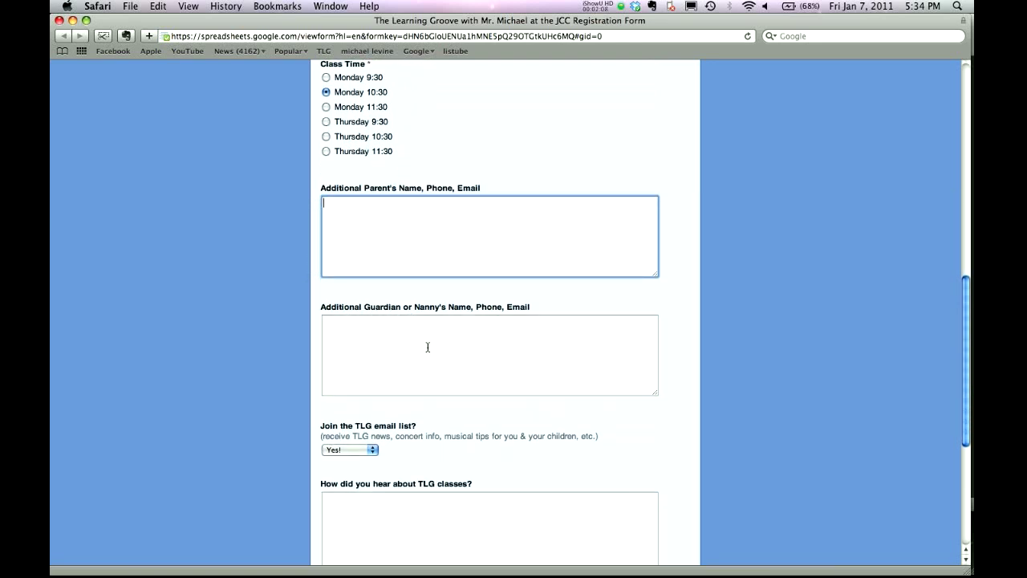
pyautogui.scroll(-5, 428, 346)
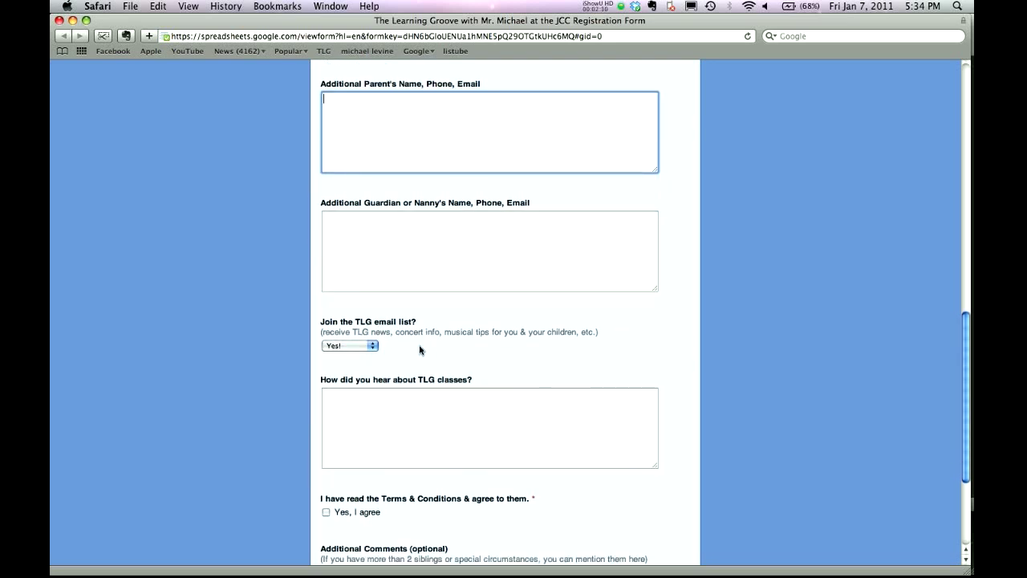
pyautogui.click(372, 349)
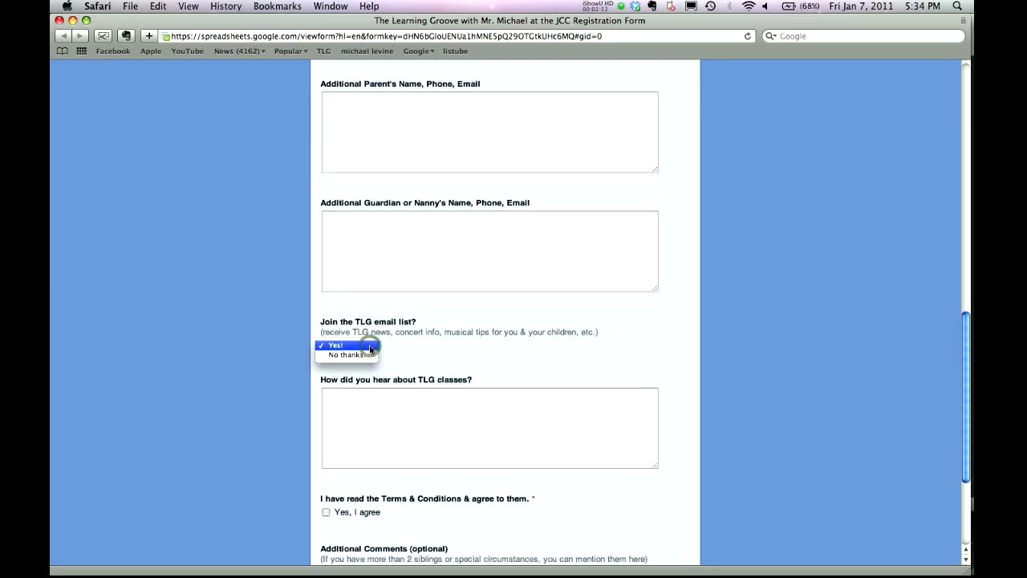
pyautogui.click(406, 354)
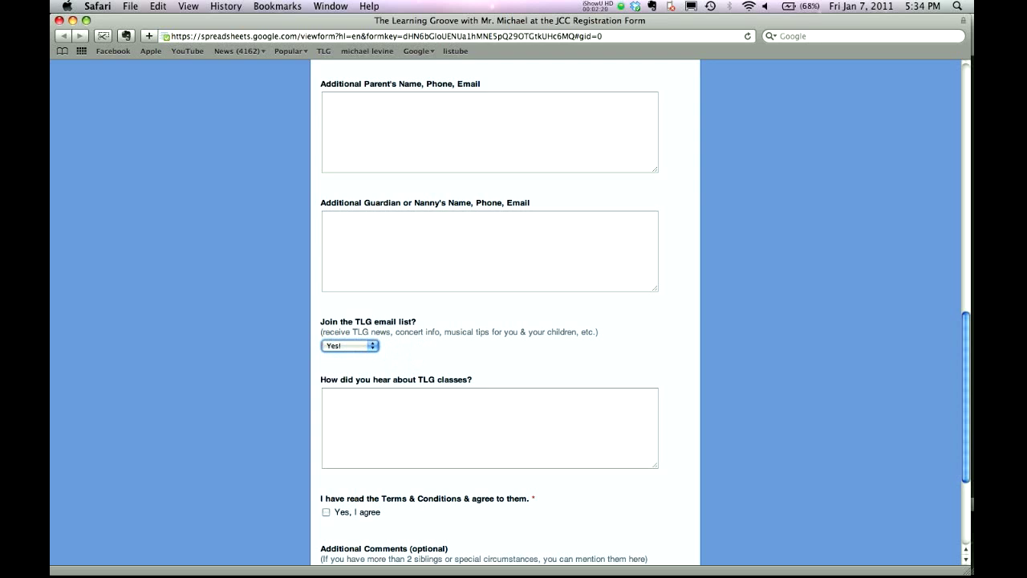
pyautogui.scroll(-2, 405, 351)
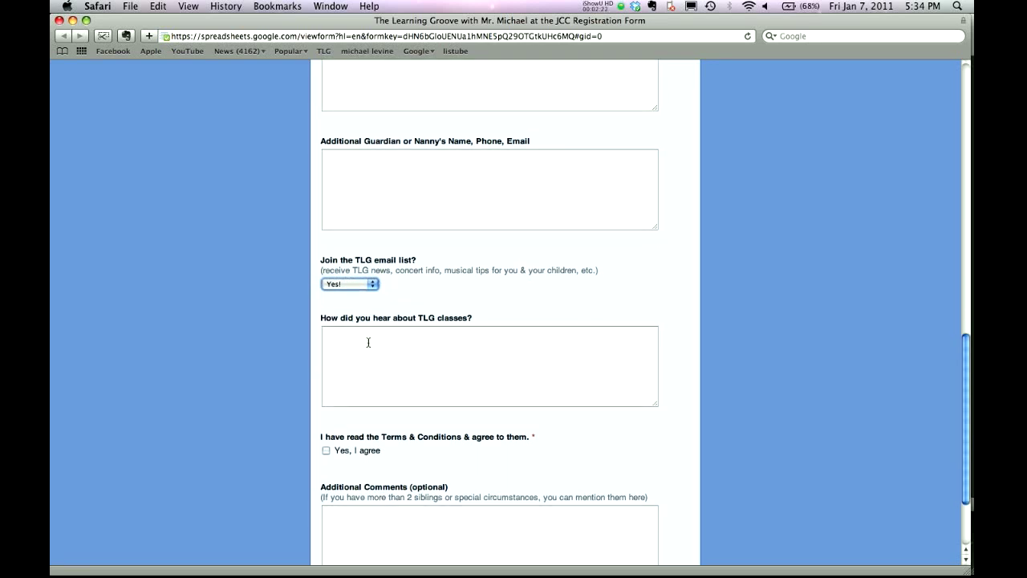
pyautogui.scroll(-2, 368, 343)
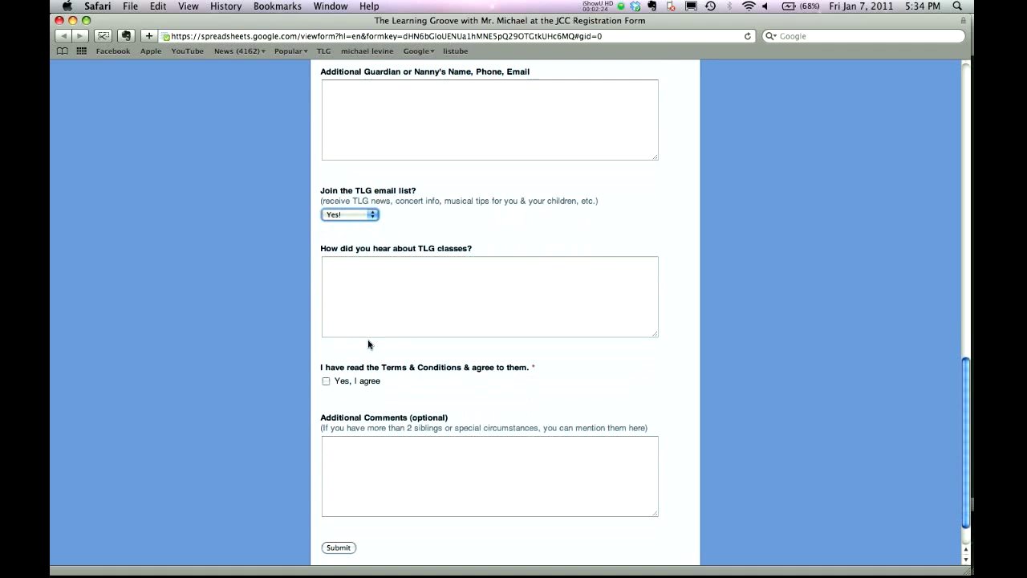
pyautogui.scroll(-1, 438, 294)
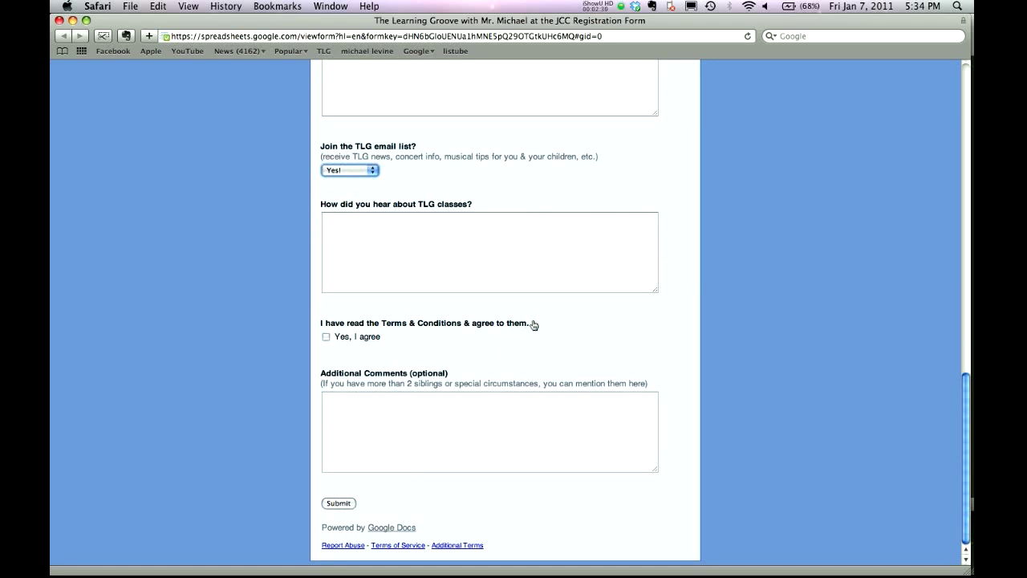
pyautogui.click(326, 338)
pyautogui.click(382, 433)
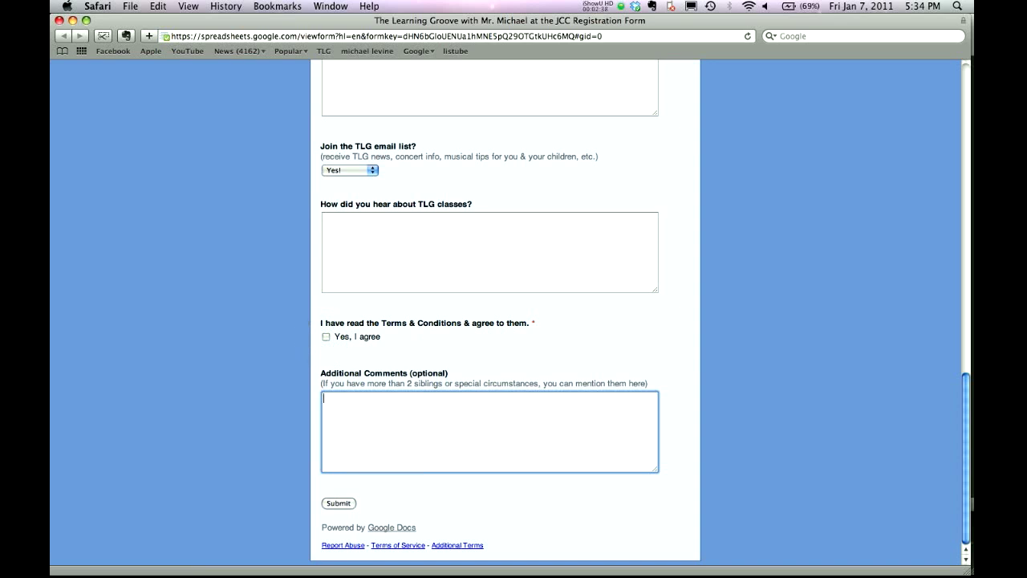
pyautogui.scroll(20, 703, 391)
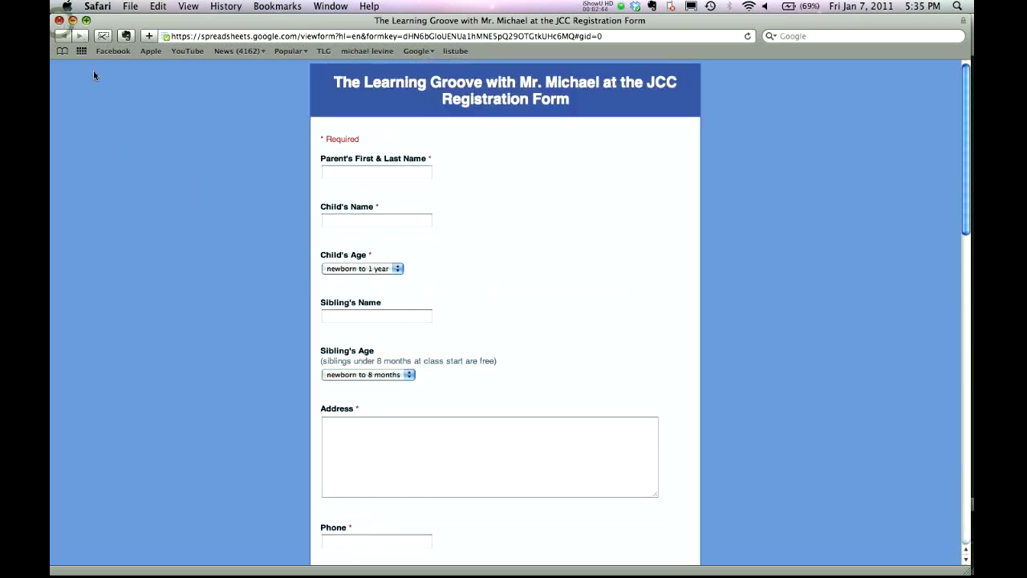
# Open the first Step 3 HERE link to pay for the $165 ten-week session.
pyautogui.scroll(-1, 476, 337)
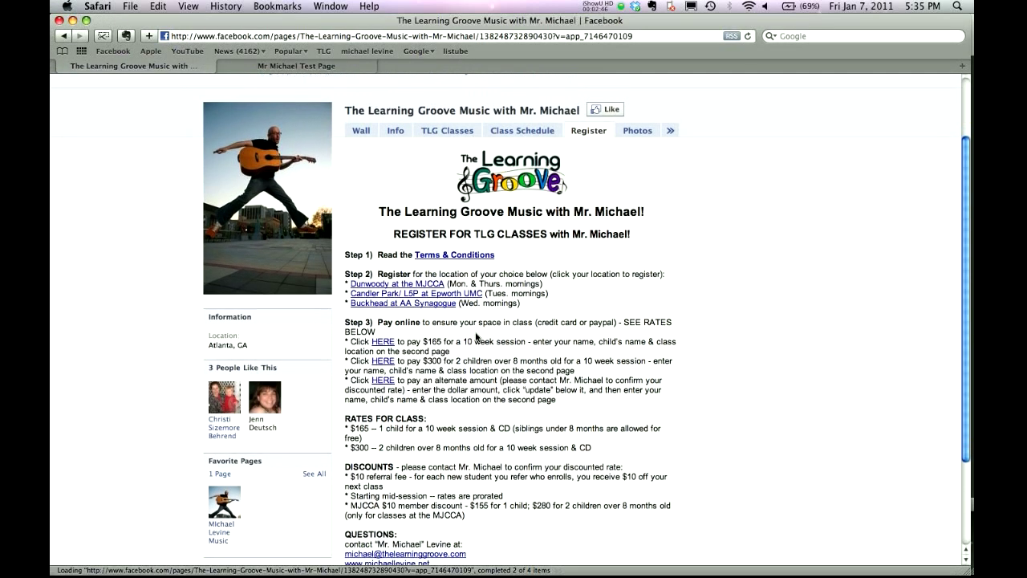
pyautogui.scroll(-1, 463, 341)
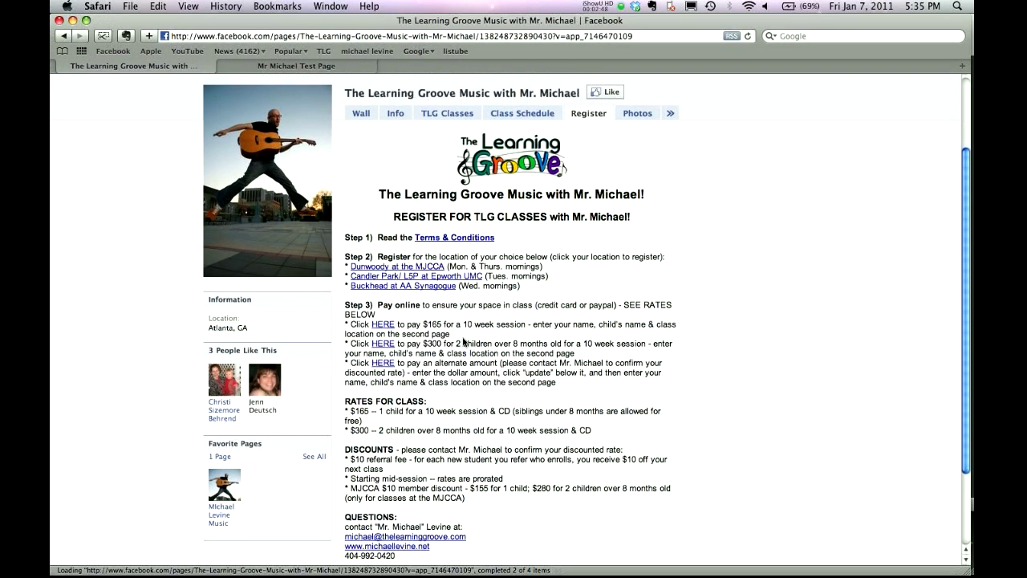
pyautogui.scroll(-1, 463, 341)
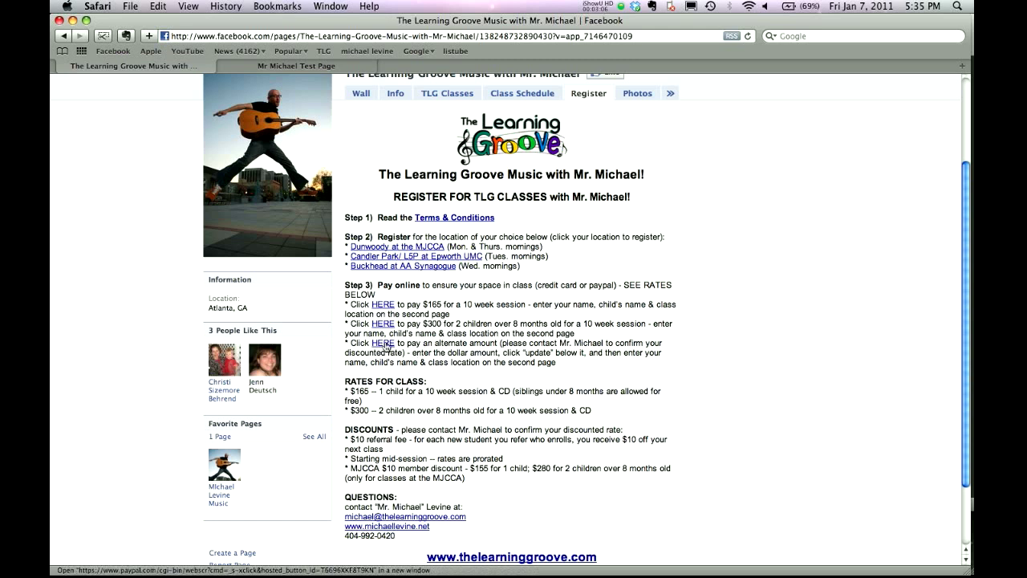
pyautogui.click(383, 305)
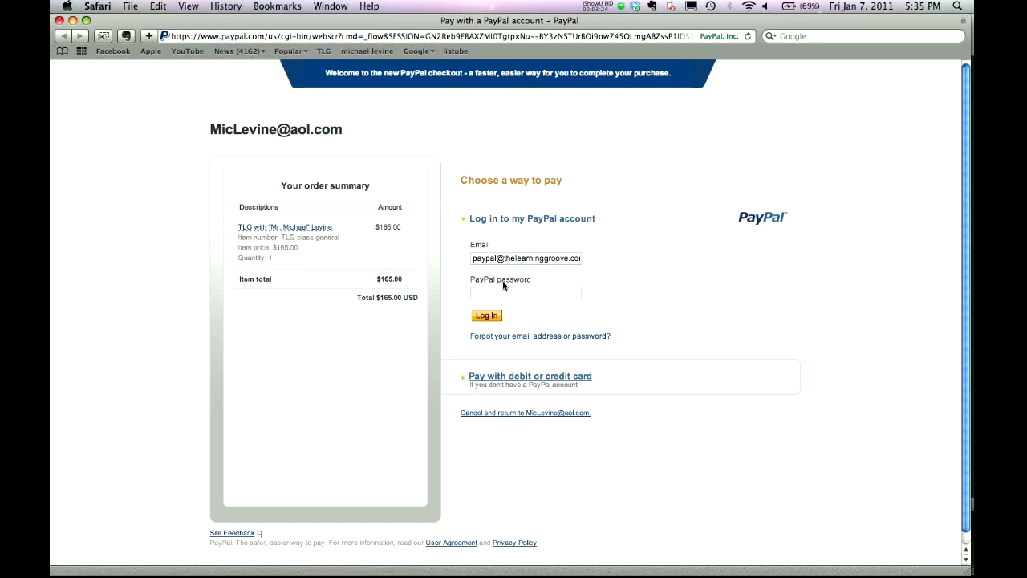
# Choose Pay with debit or credit card and look over the card form, country United States.
pyautogui.click(536, 381)
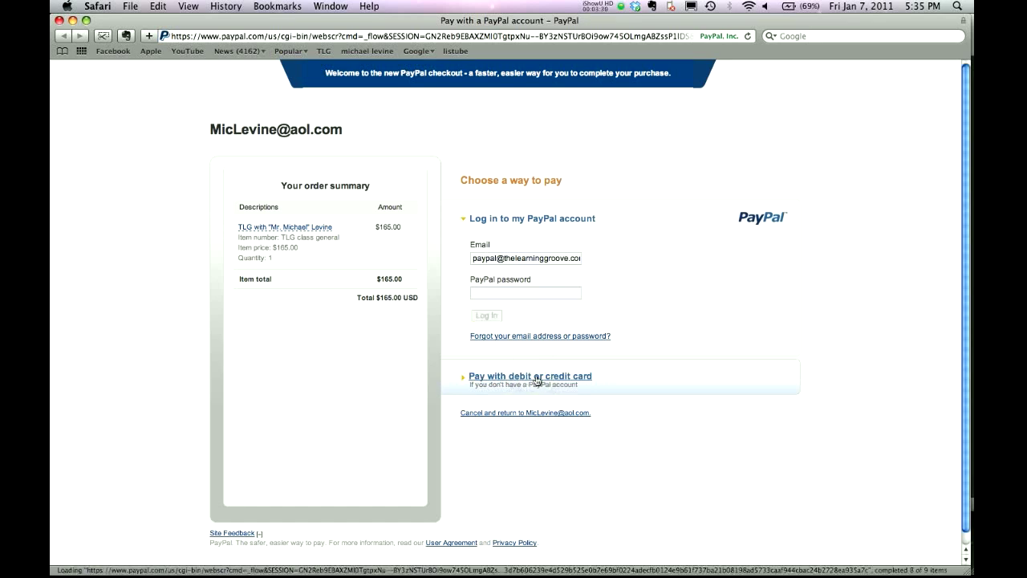
pyautogui.click(536, 378)
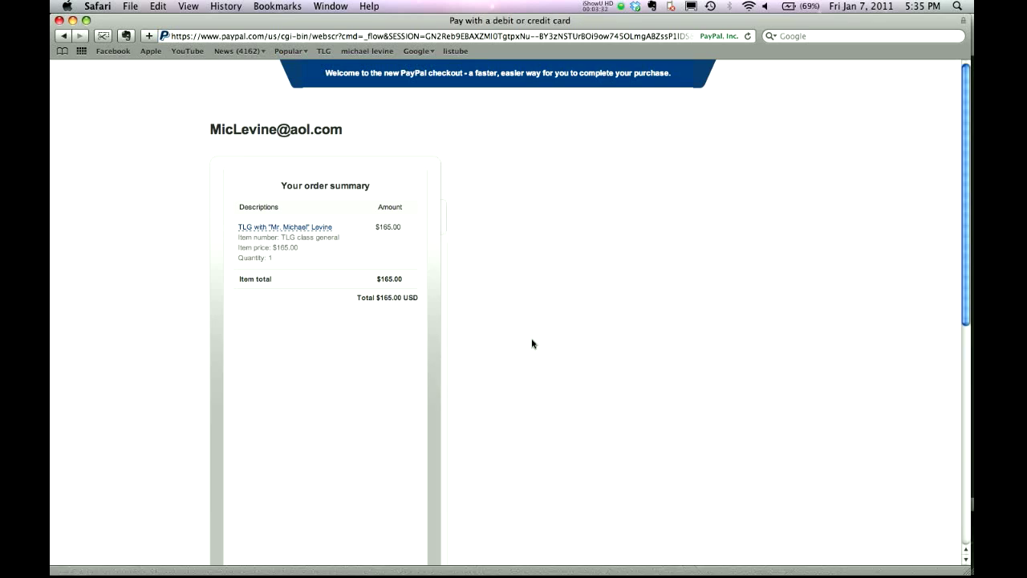
pyautogui.scroll(-3, 532, 343)
pyautogui.scroll(-5, 596, 385)
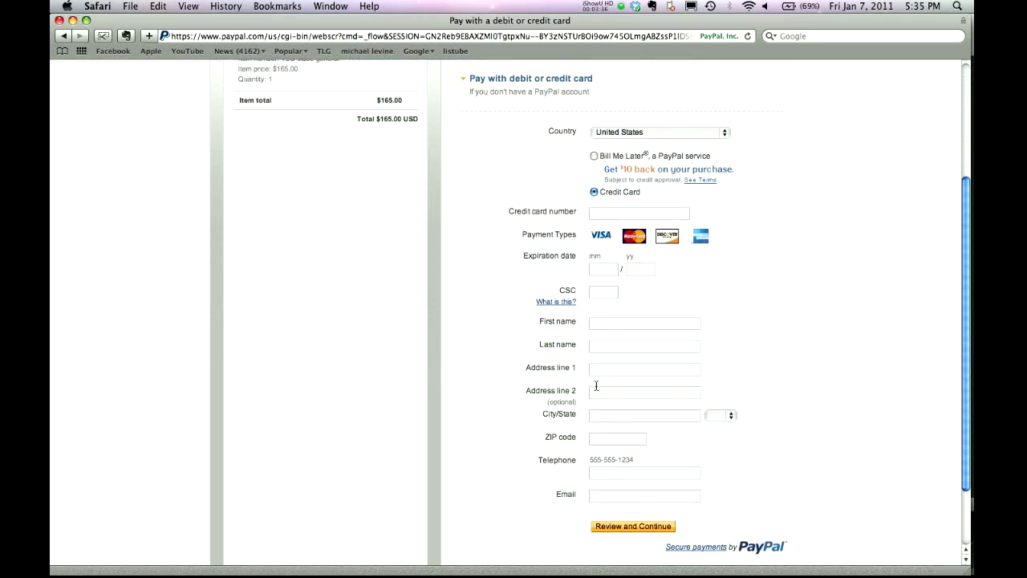
pyautogui.scroll(3, 596, 385)
pyautogui.scroll(-1, 597, 385)
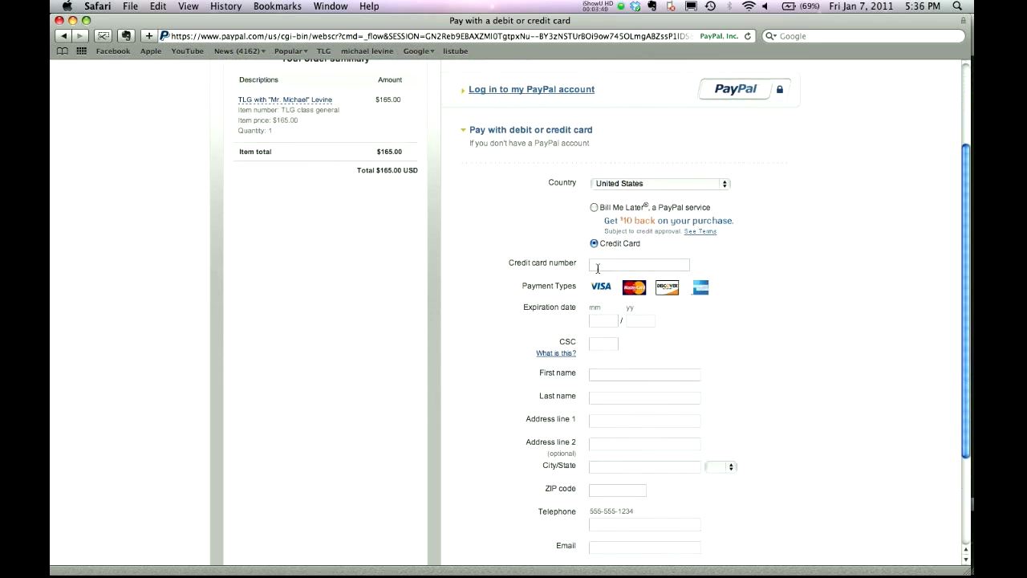
pyautogui.scroll(-3, 598, 267)
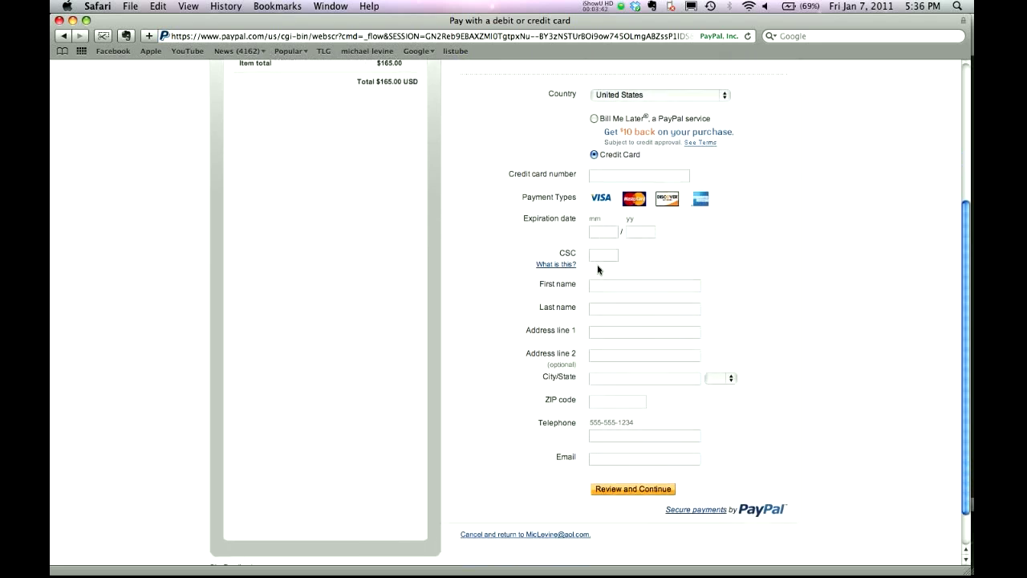
pyautogui.scroll(2, 598, 270)
pyautogui.scroll(-2, 624, 249)
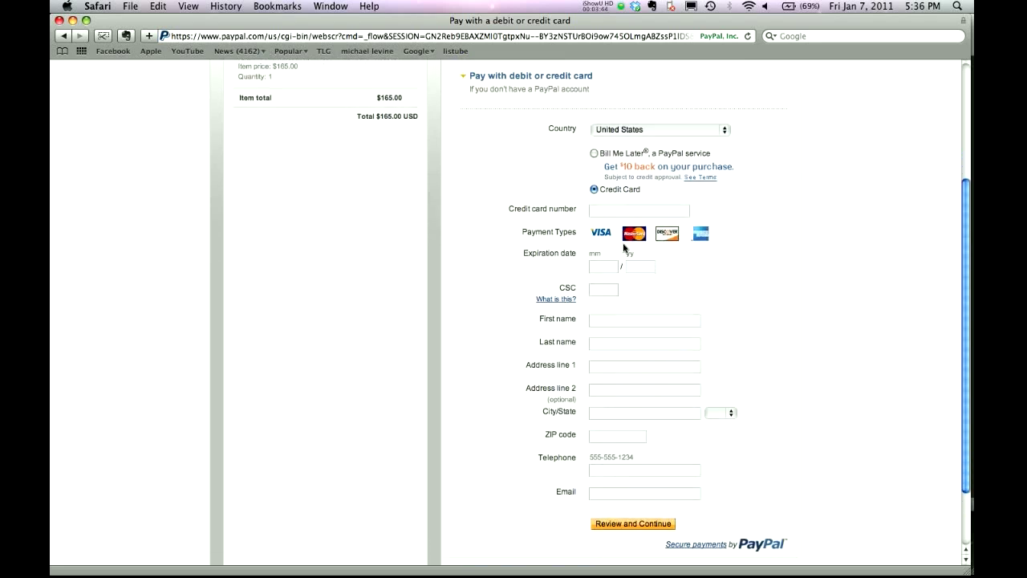
pyautogui.scroll(-1, 624, 249)
pyautogui.scroll(2, 624, 249)
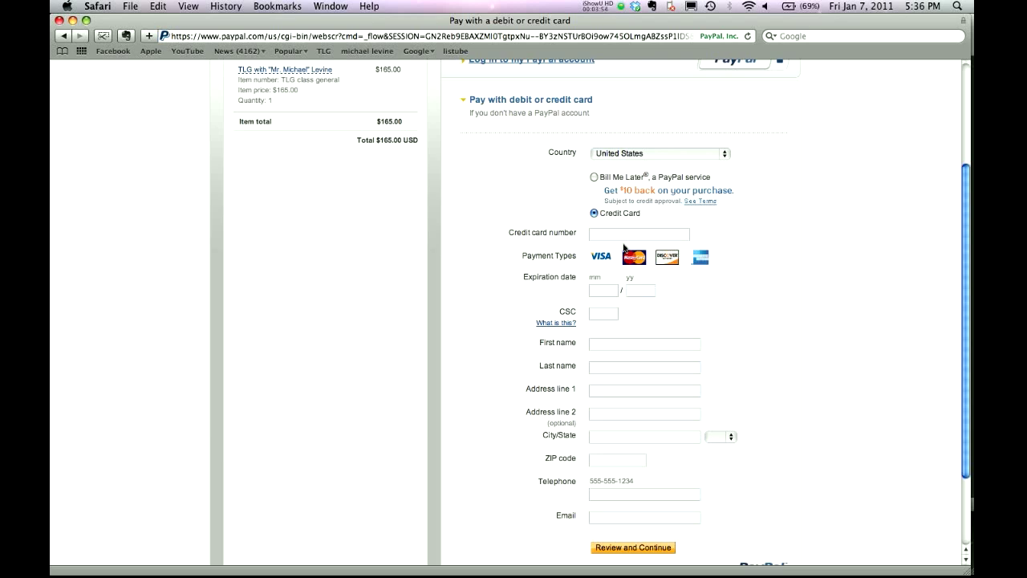
pyautogui.scroll(4, 624, 247)
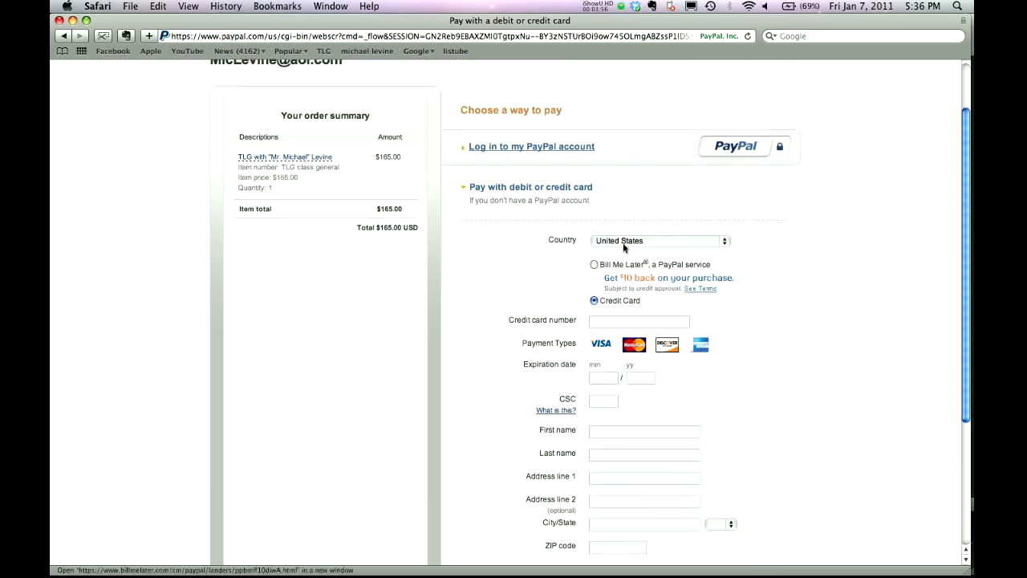
# Return to the Facebook Register page, then switch to the TLG Registration Page document in Chrome.
pyautogui.click(62, 35)
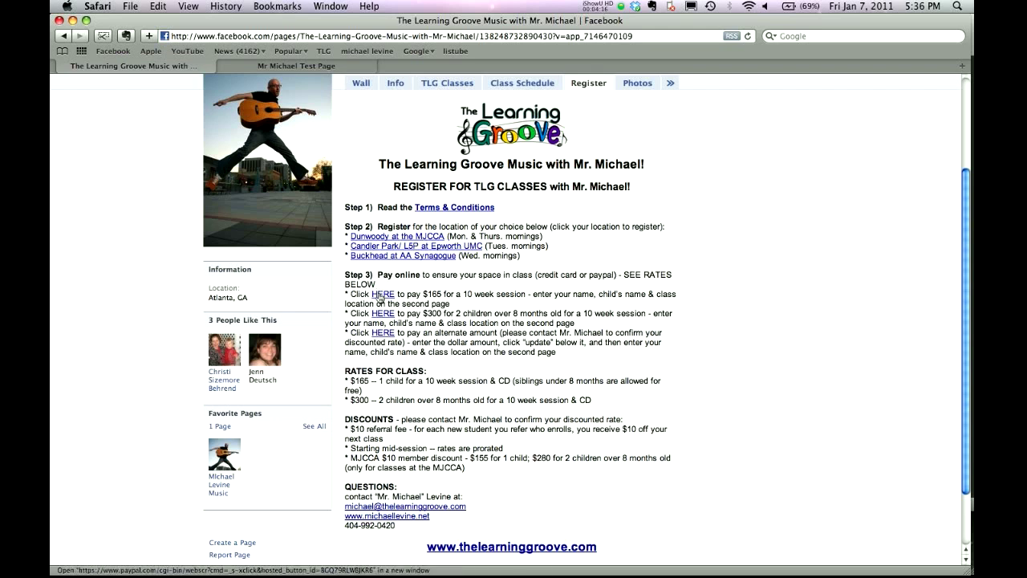
pyautogui.click(380, 297)
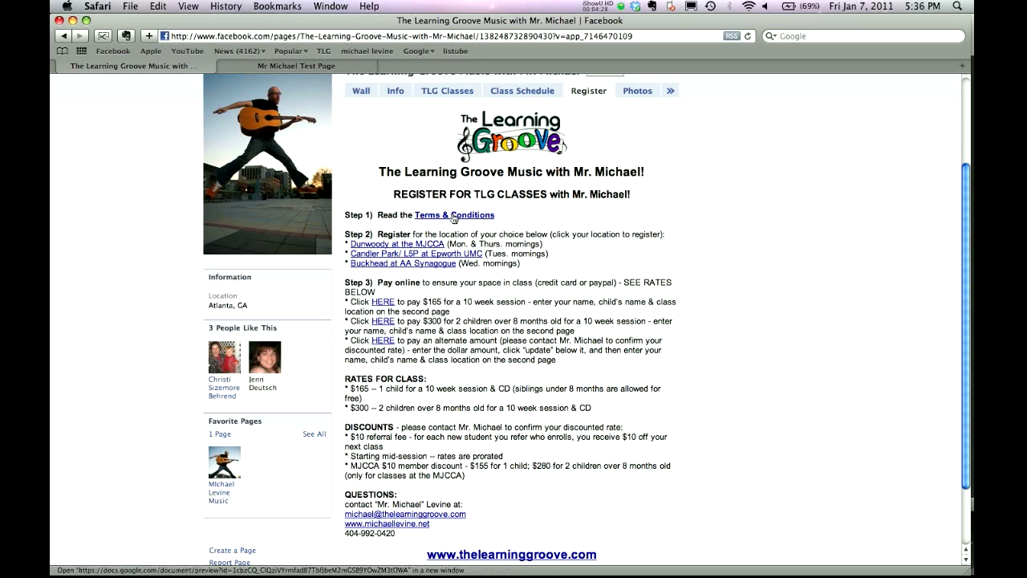
pyautogui.scroll(1, 469, 227)
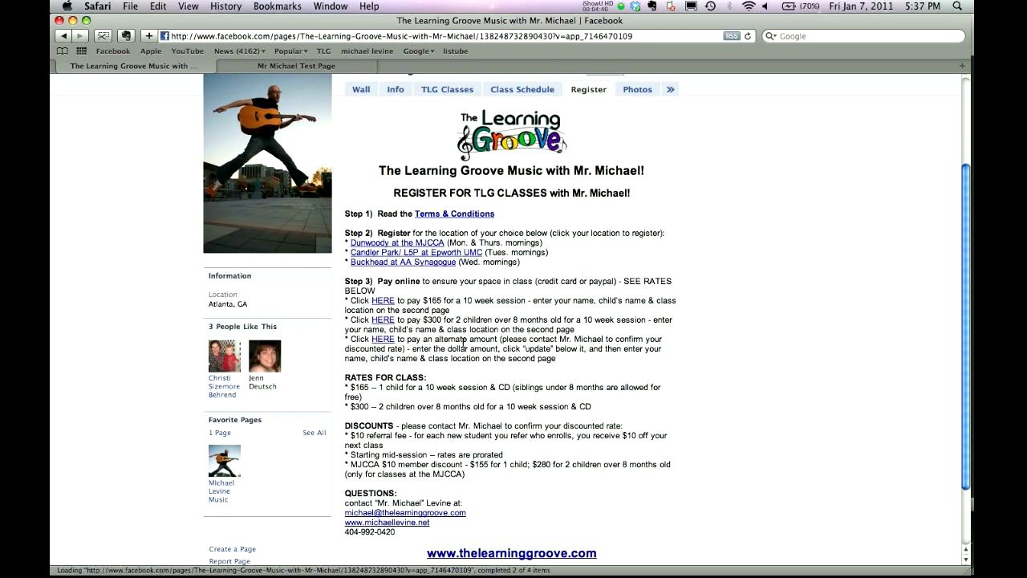
pyautogui.press('super+Tab')
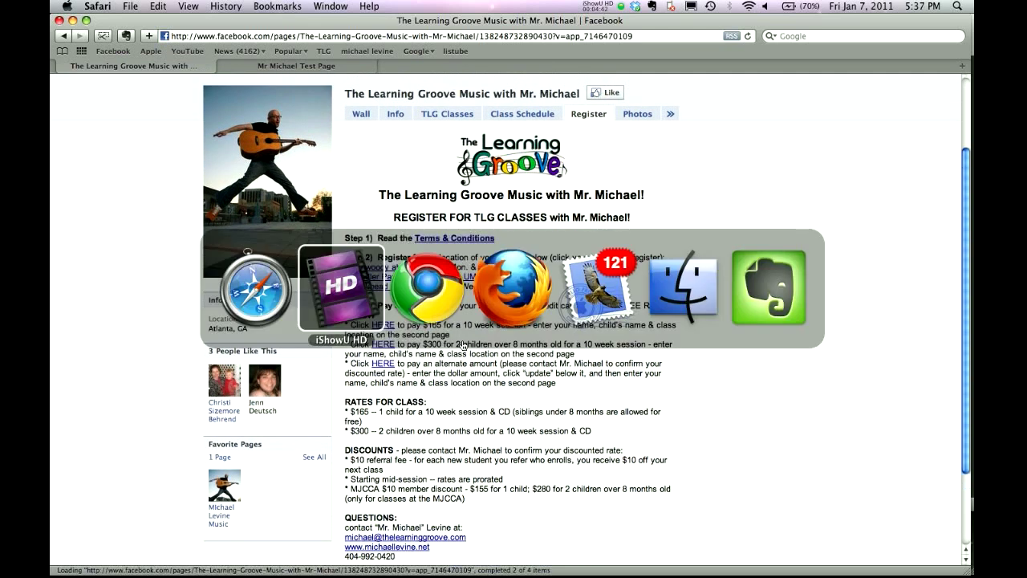
pyautogui.press('super+Tab')
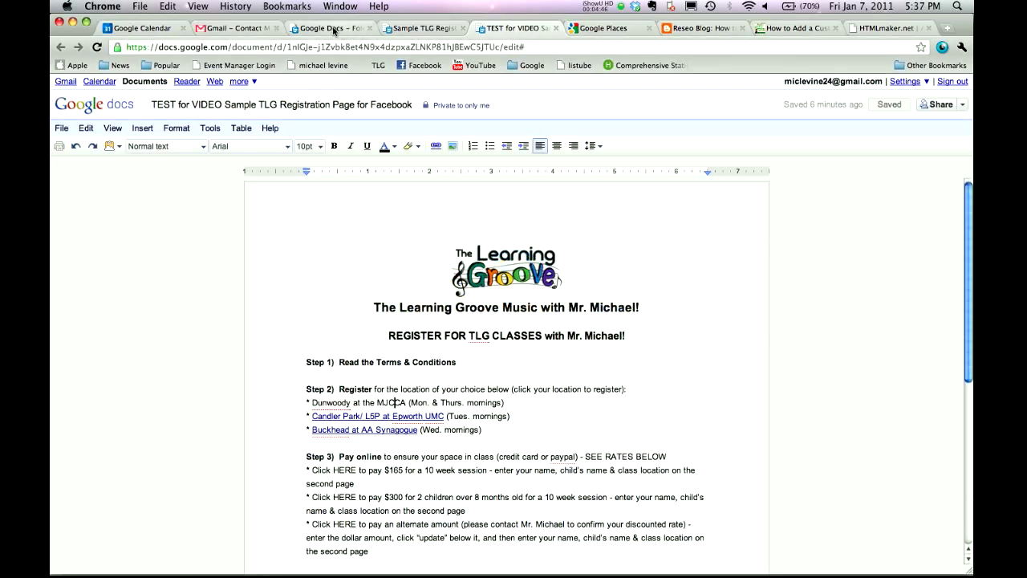
# Open Sample Terms & Conditions from TLG Files & Tools for Teachers & Licensees > Sample Templates.
pyautogui.click(336, 29)
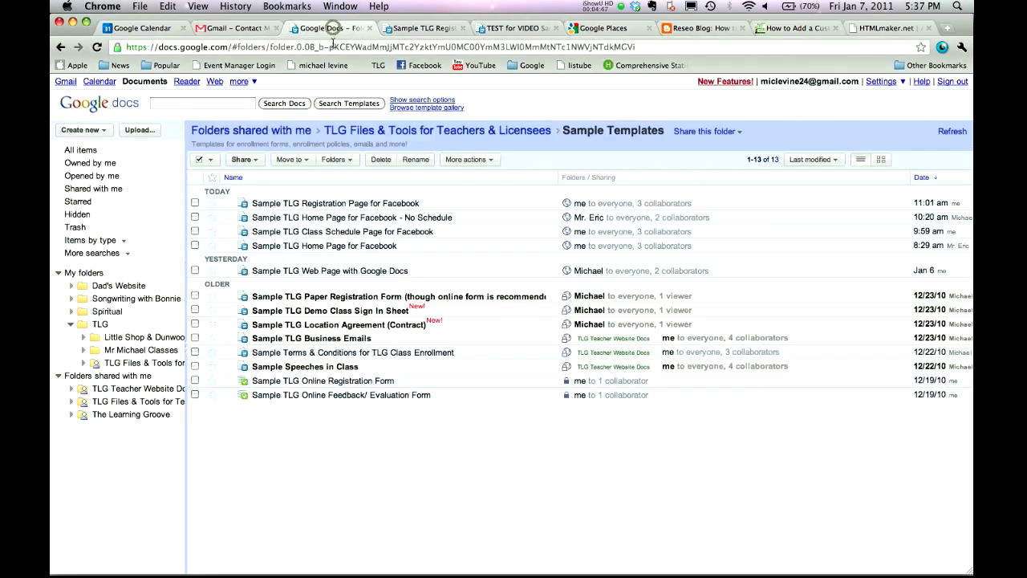
pyautogui.click(58, 376)
pyautogui.click(58, 376)
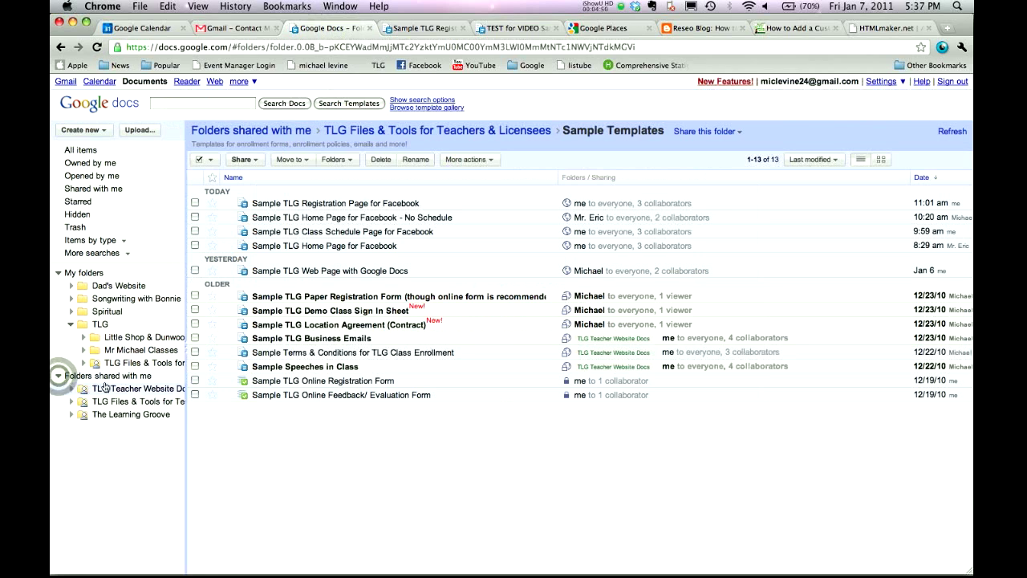
pyautogui.click(149, 405)
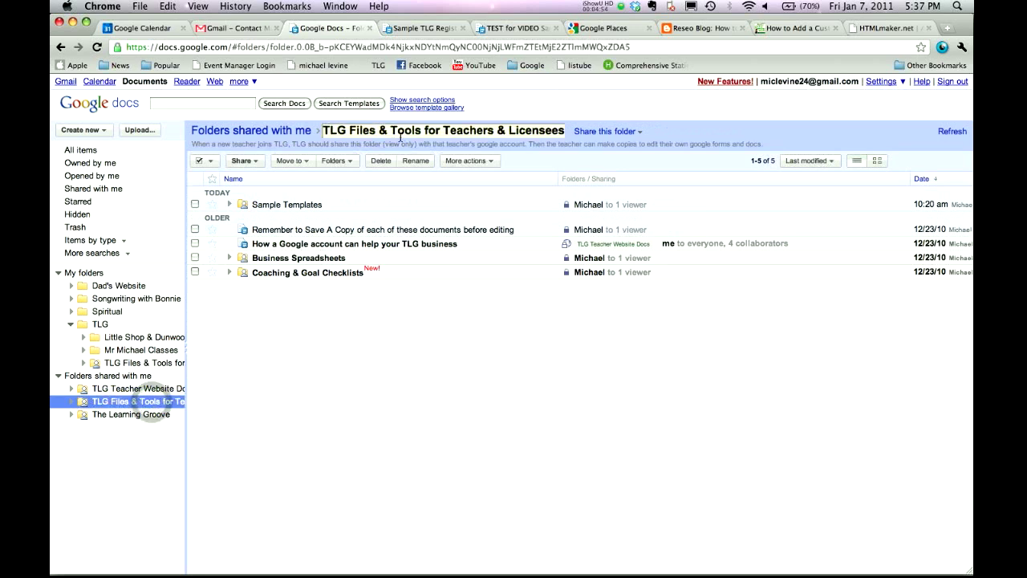
pyautogui.click(285, 205)
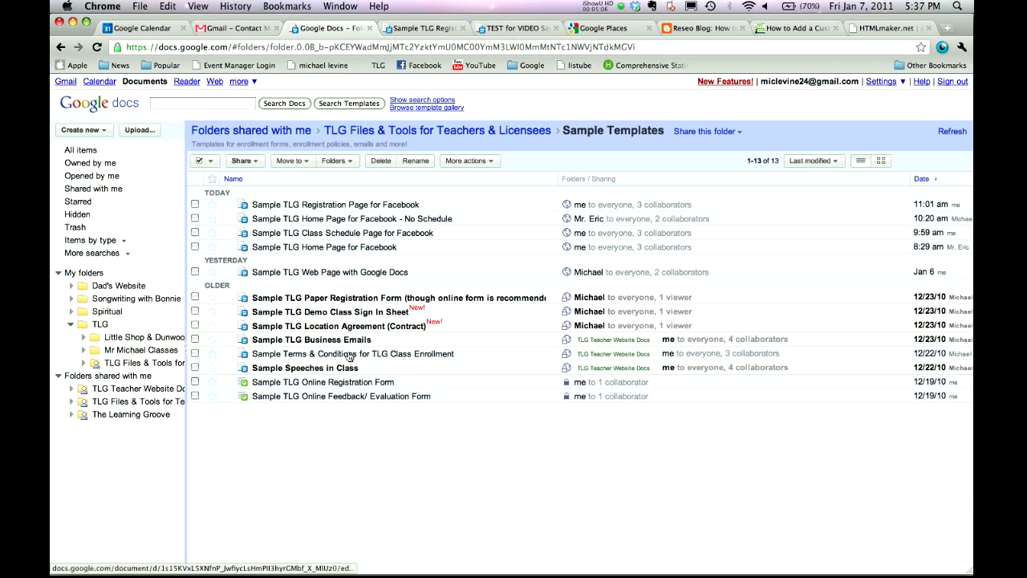
pyautogui.click(407, 358)
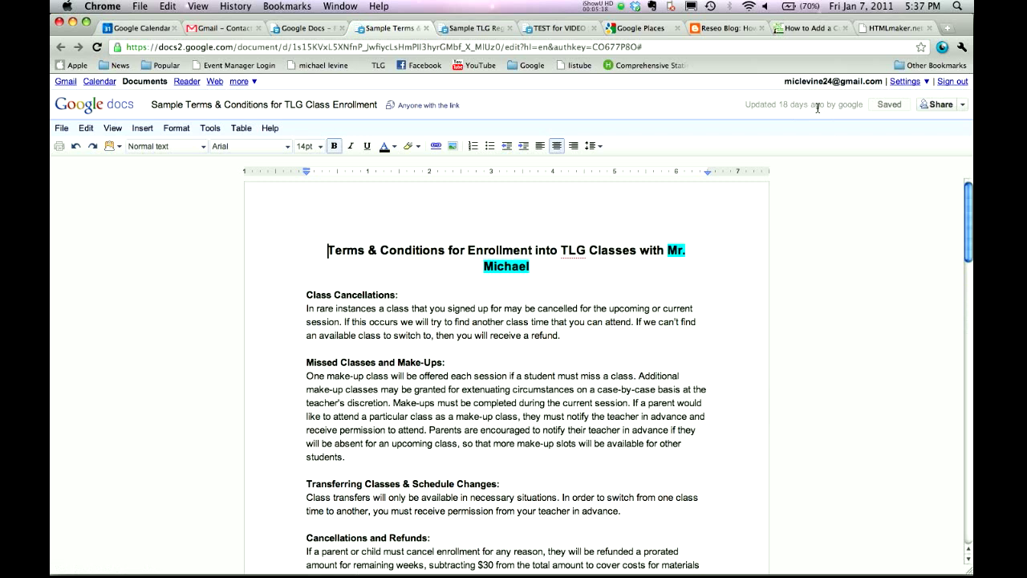
# Make a copy of the Sample Terms & Conditions document.
pyautogui.click(62, 129)
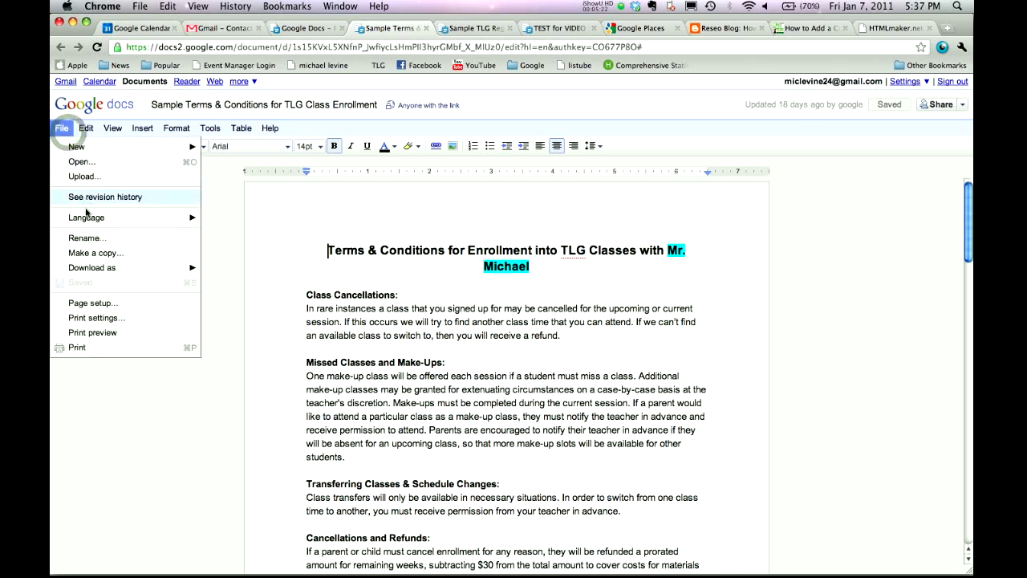
pyautogui.click(90, 254)
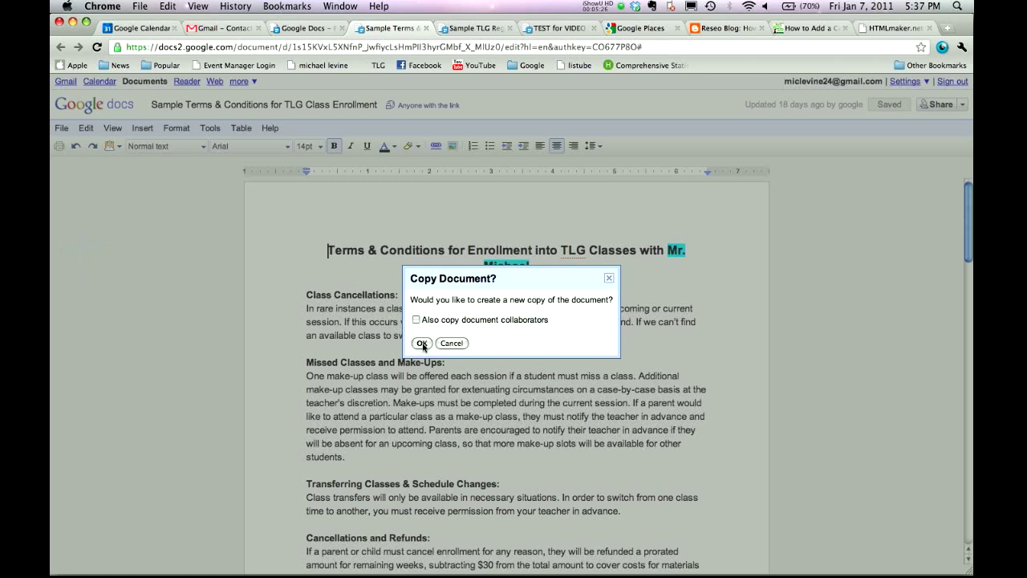
pyautogui.click(421, 343)
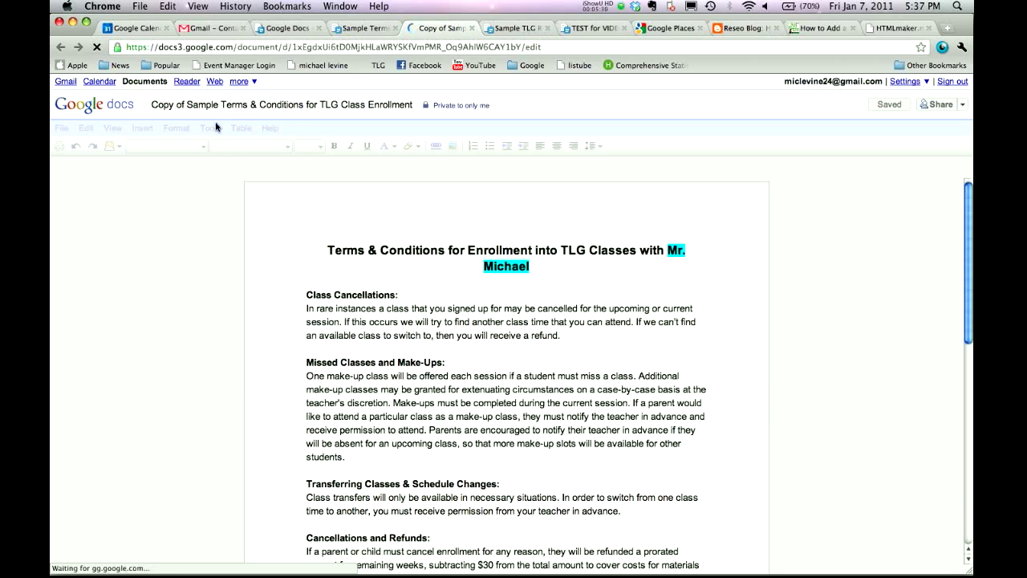
# Rename the copy, replacing 'Copy of' with 'TEST for VIDEO'.
pyautogui.click(213, 105)
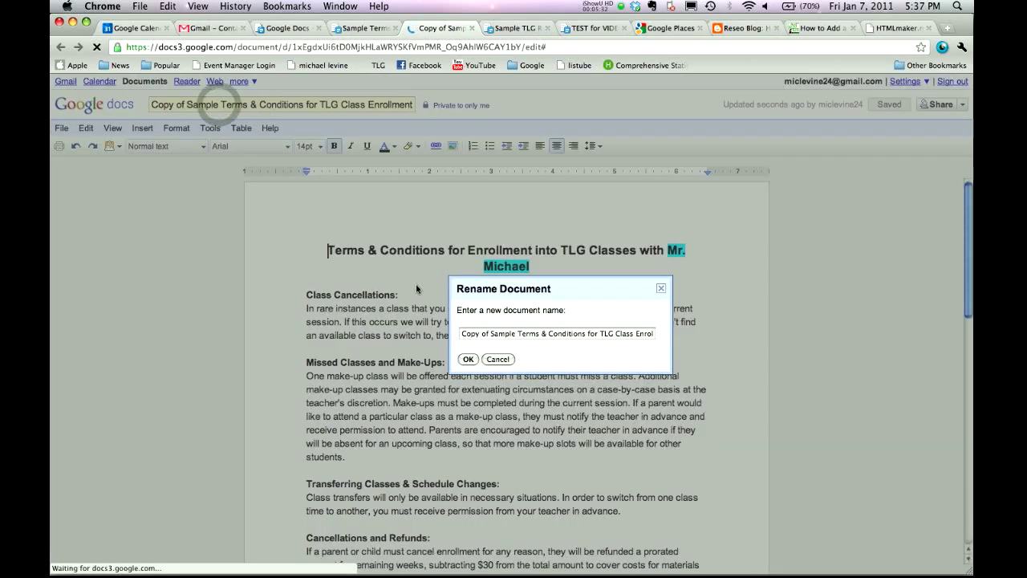
pyautogui.moveTo(486, 333); pyautogui.dragTo(455, 332)
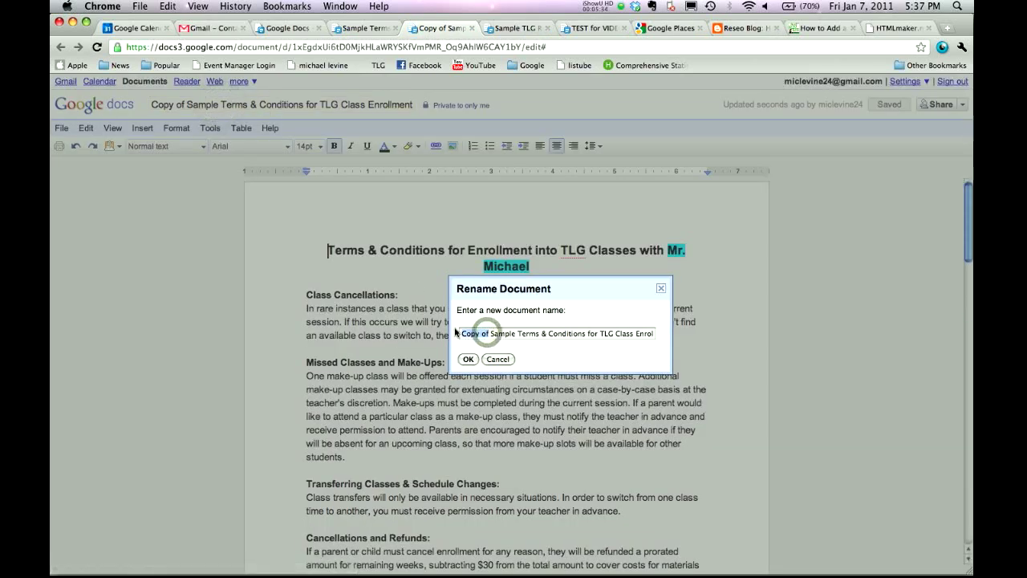
pyautogui.write('TEST ')
pyautogui.write('for VIDEO')
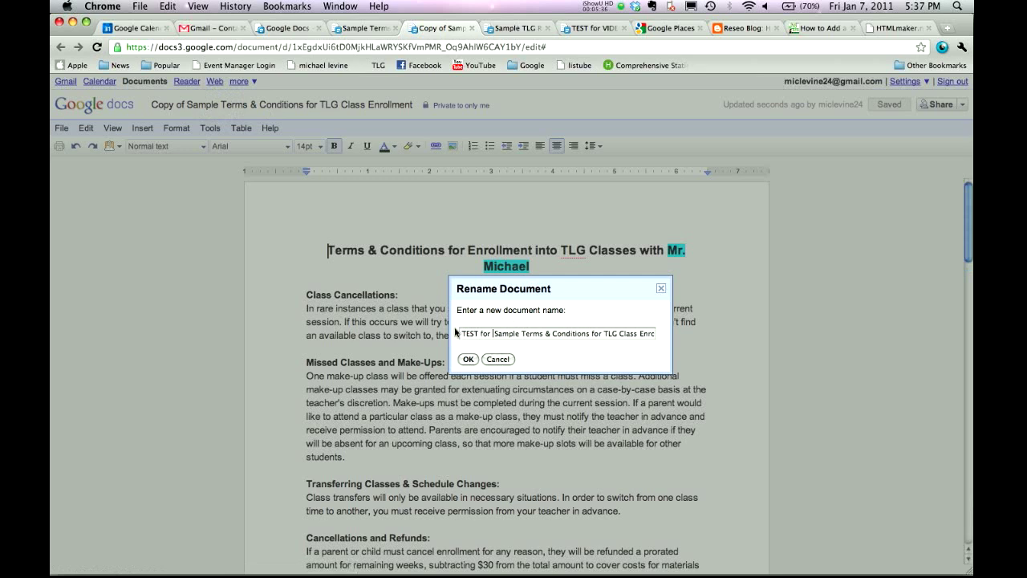
pyautogui.click(468, 358)
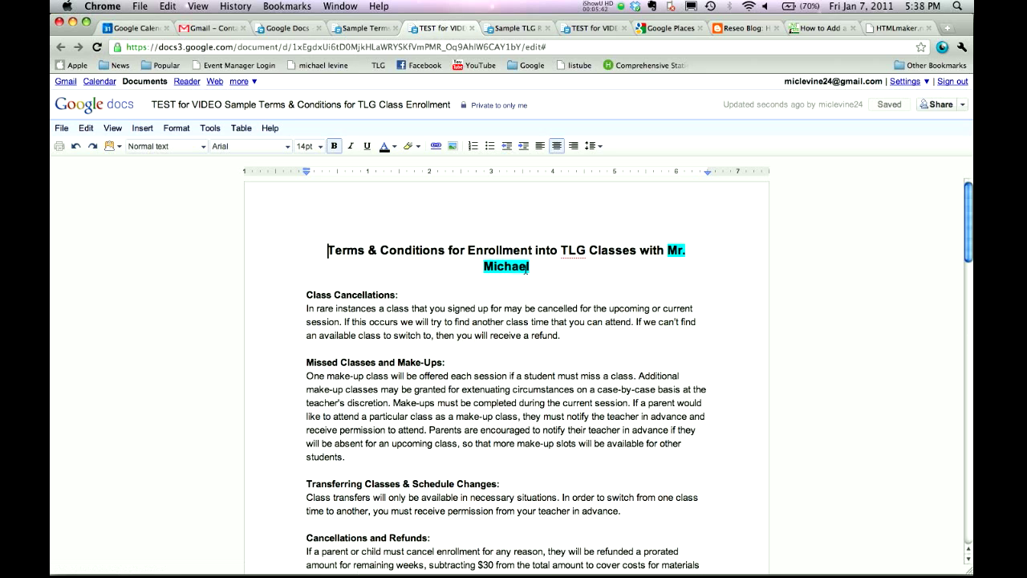
# Replace the instructor name at the end of the title with 'Miss April'.
pyautogui.scroll(-15, 481, 266)
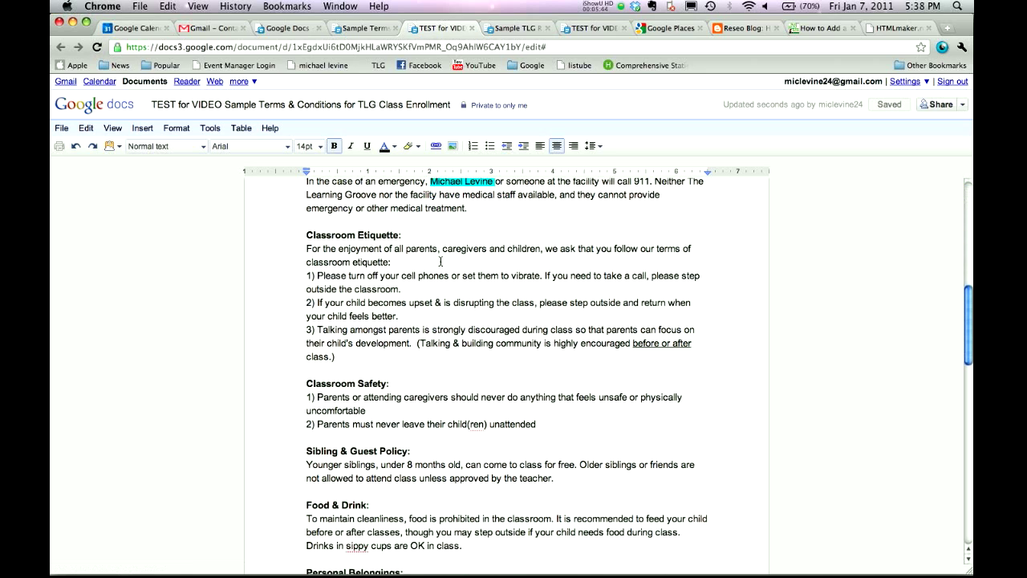
pyautogui.scroll(2, 441, 261)
pyautogui.scroll(-20, 481, 285)
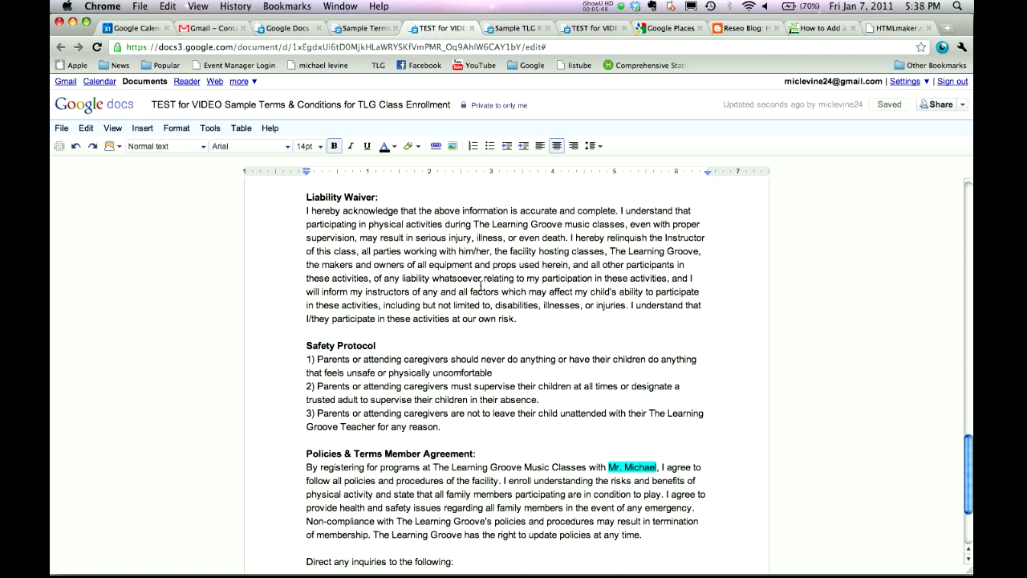
pyautogui.scroll(-5, 481, 285)
pyautogui.scroll(20, 481, 285)
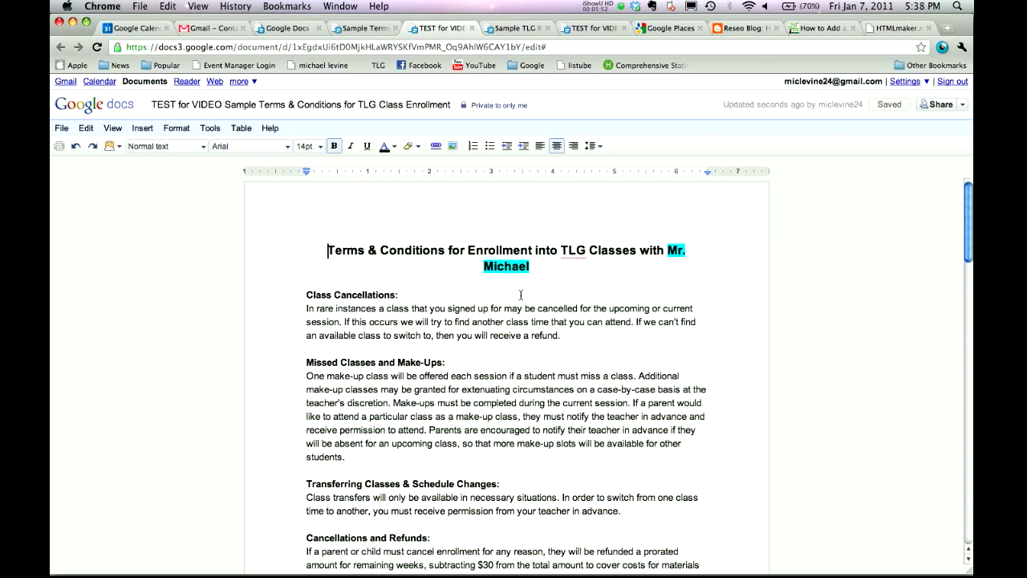
pyautogui.moveTo(531, 267); pyautogui.dragTo(666, 256)
pyautogui.write('Miss ')
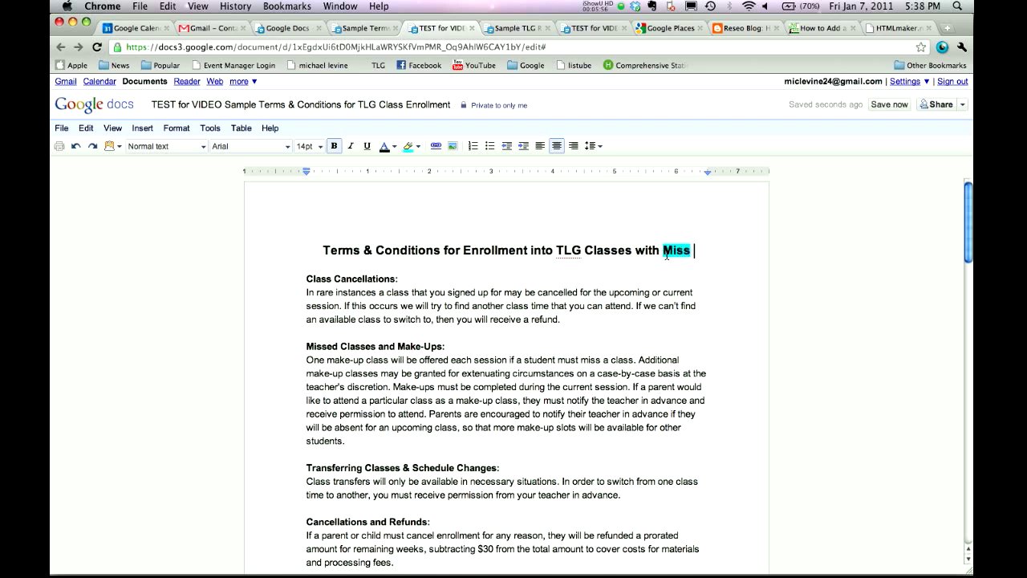
pyautogui.write('April')
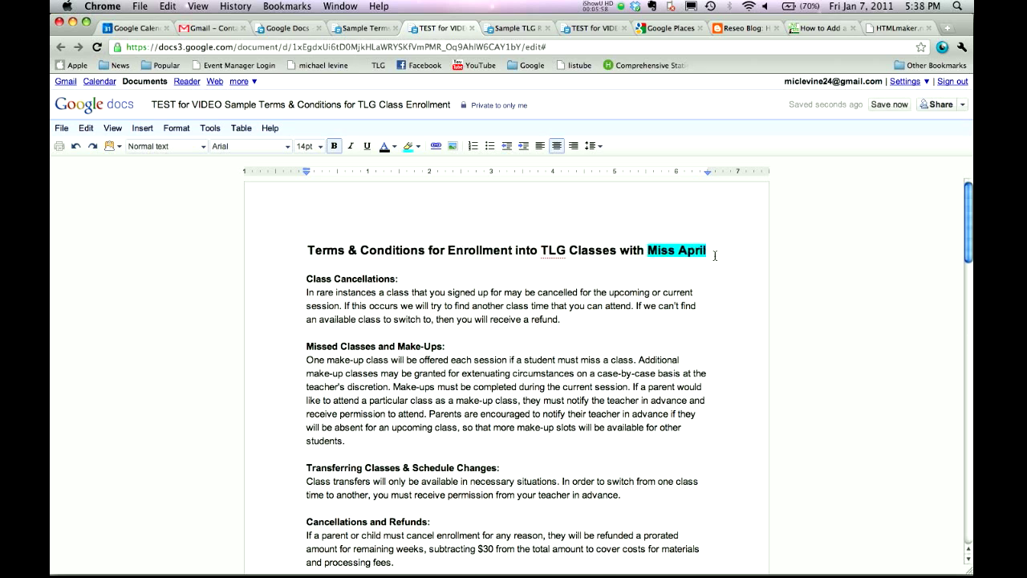
# Set the highlight of 'Miss April' to None and scroll through the terms to check.
pyautogui.moveTo(709, 251); pyautogui.dragTo(646, 250)
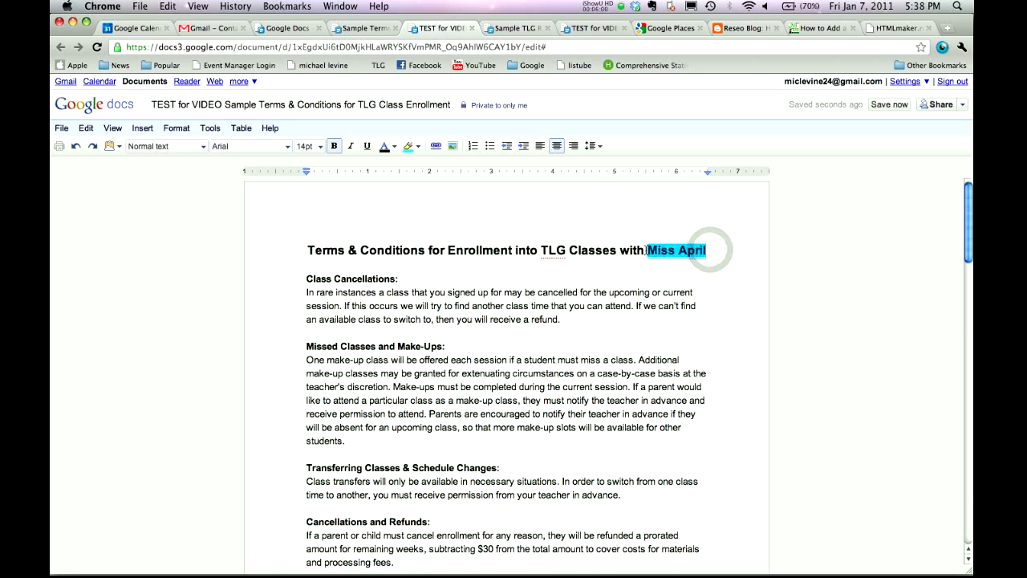
pyautogui.click(417, 145)
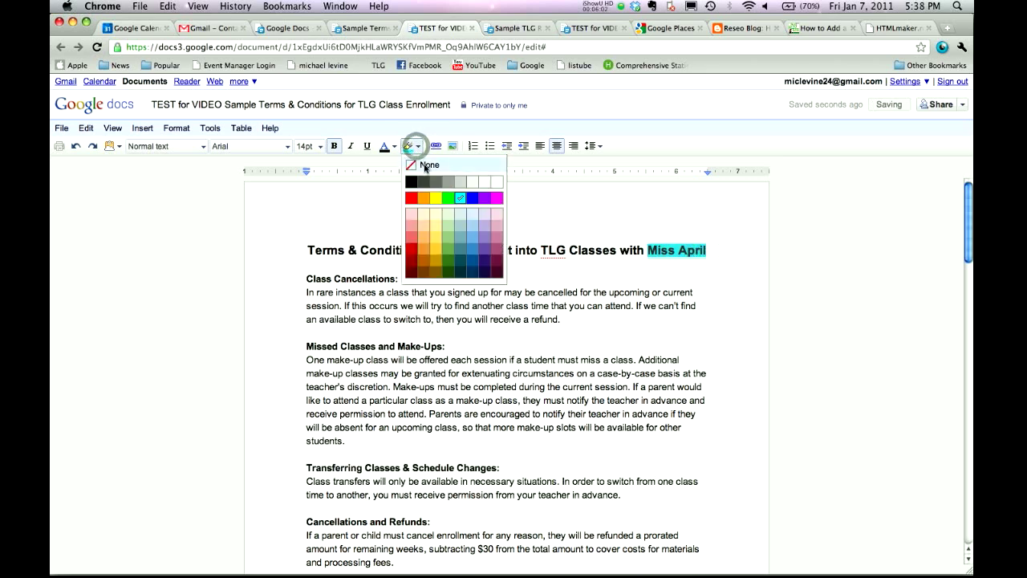
pyautogui.click(425, 166)
pyautogui.click(480, 283)
pyautogui.scroll(-5, 480, 283)
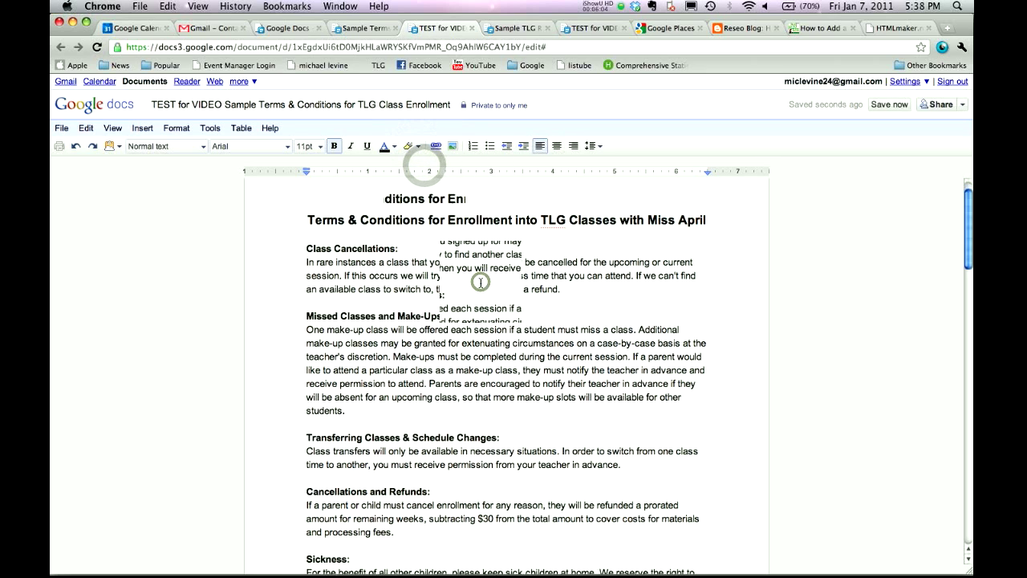
pyautogui.scroll(-10, 480, 283)
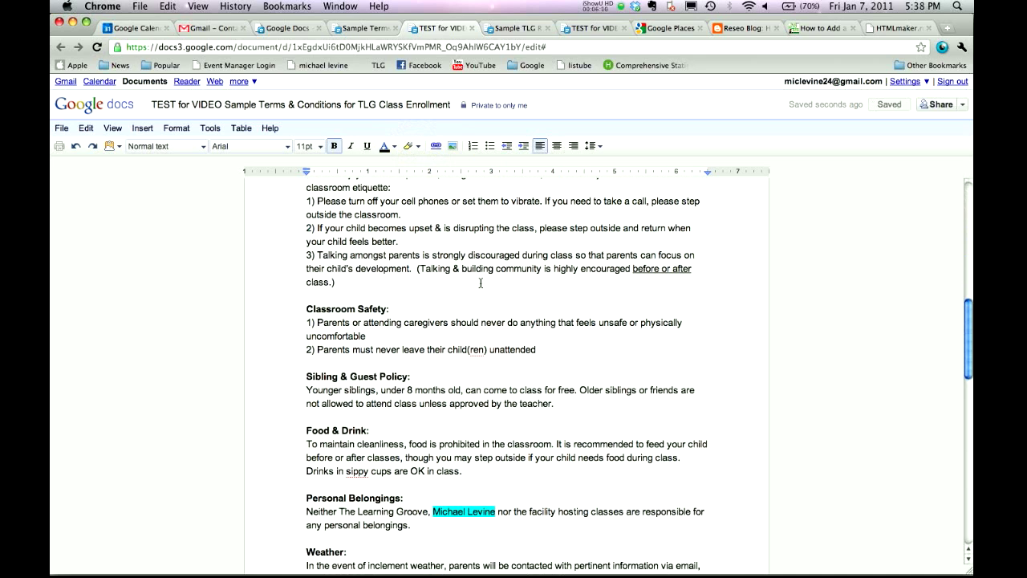
pyautogui.scroll(-14, 480, 282)
pyautogui.scroll(-12, 480, 282)
pyautogui.scroll(17, 480, 283)
pyautogui.scroll(15, 480, 282)
pyautogui.scroll(-19, 480, 282)
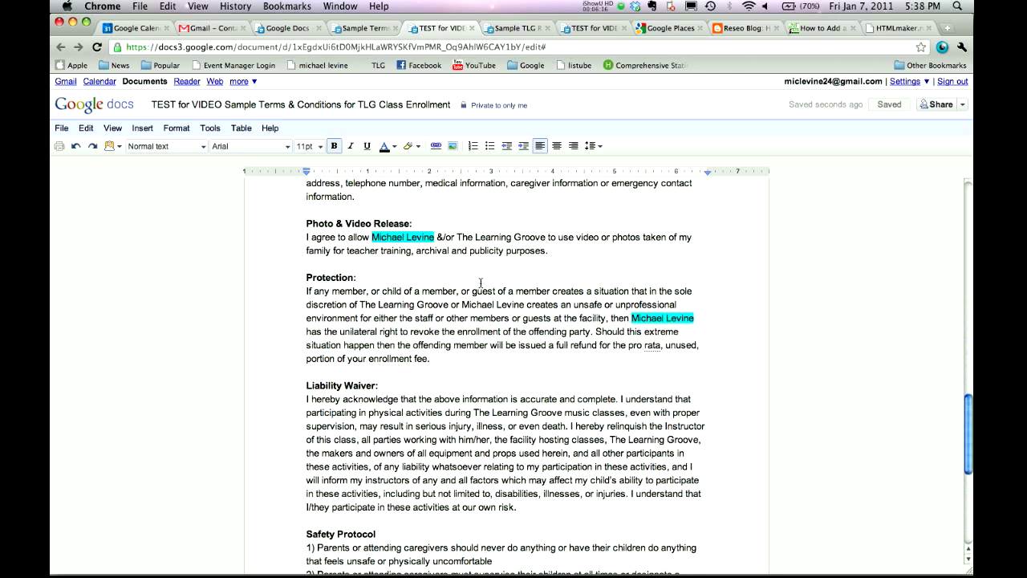
pyautogui.scroll(20, 480, 283)
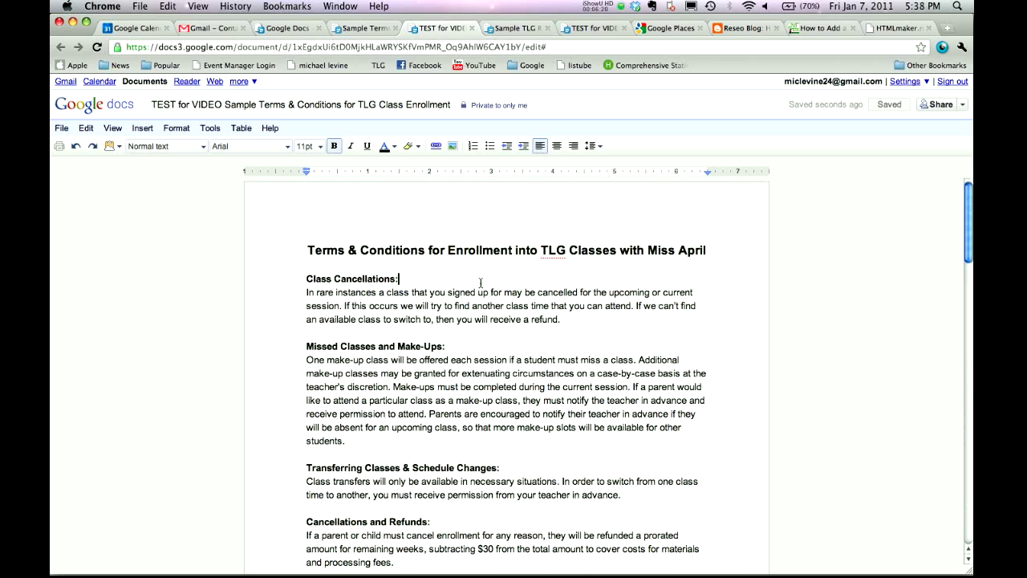
pyautogui.scroll(-8, 480, 282)
pyautogui.scroll(8, 476, 354)
# Change the terms document's visibility from 'Private to only me' to 'Public on the web' and save.
pyautogui.click(497, 106)
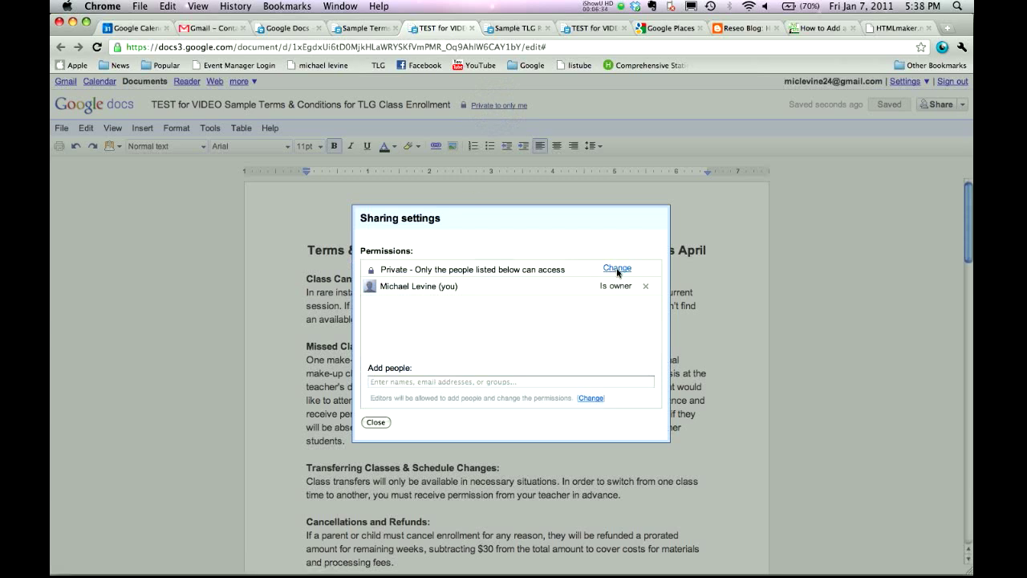
pyautogui.click(617, 269)
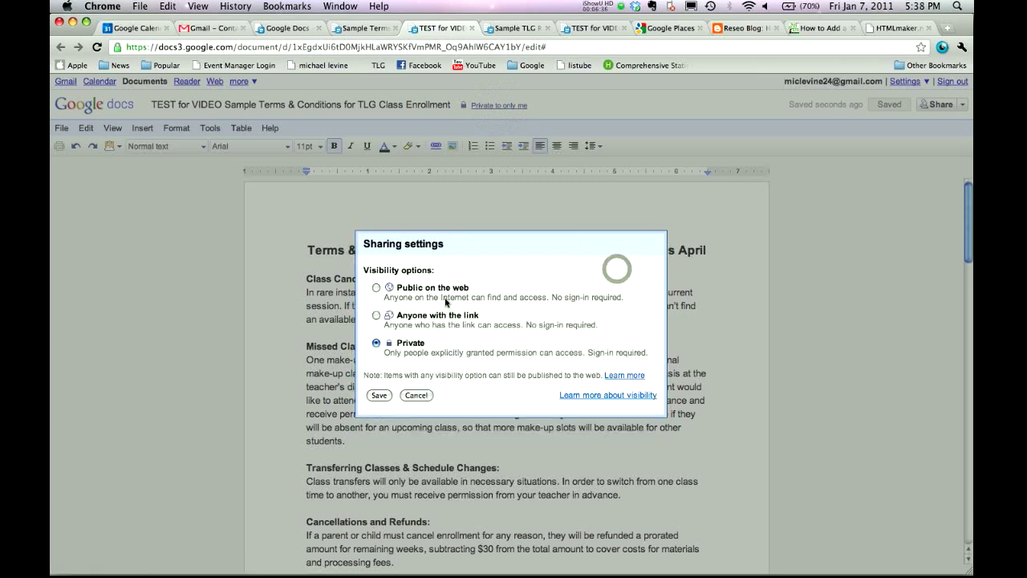
pyautogui.click(375, 288)
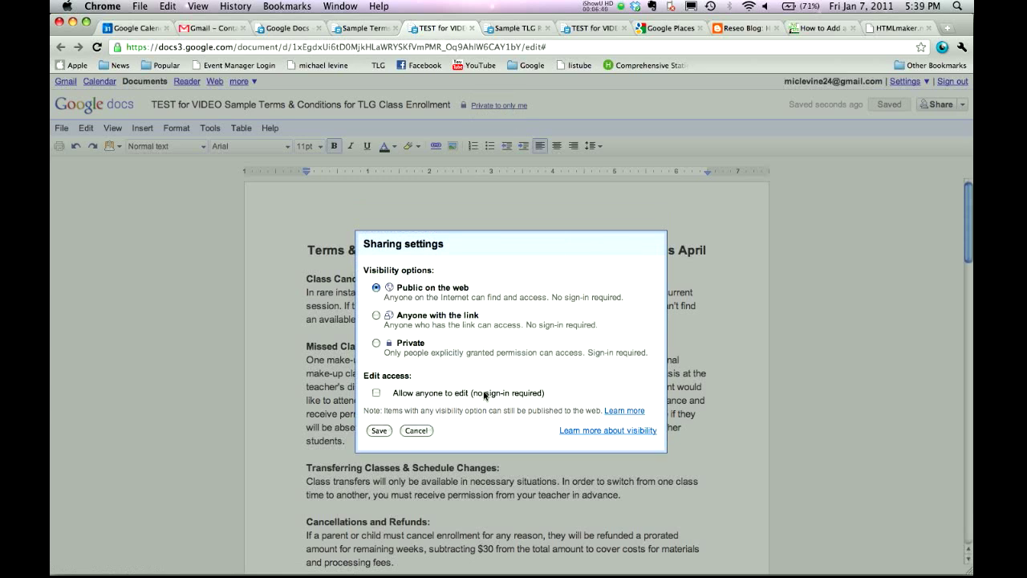
pyautogui.click(379, 431)
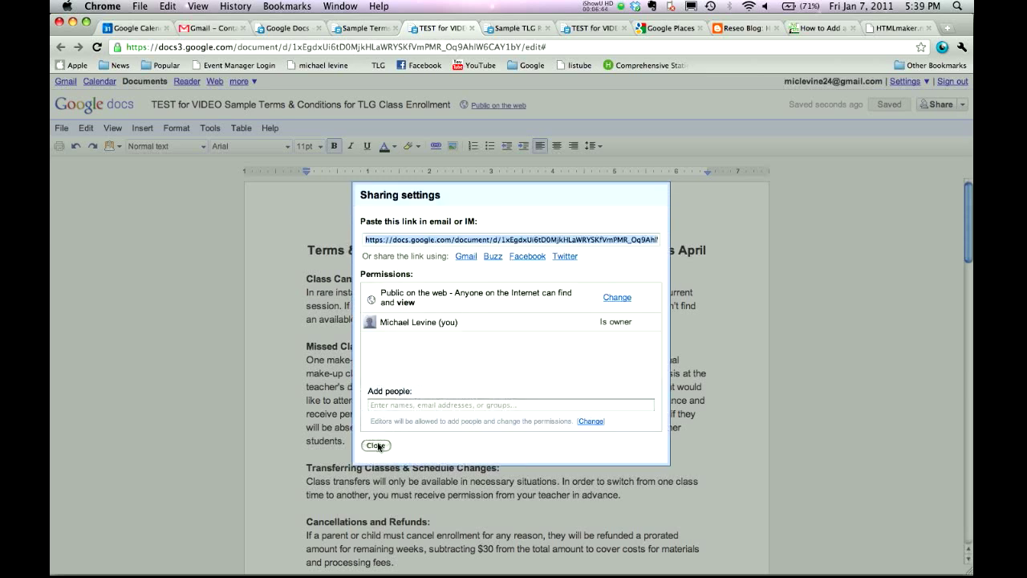
pyautogui.click(377, 444)
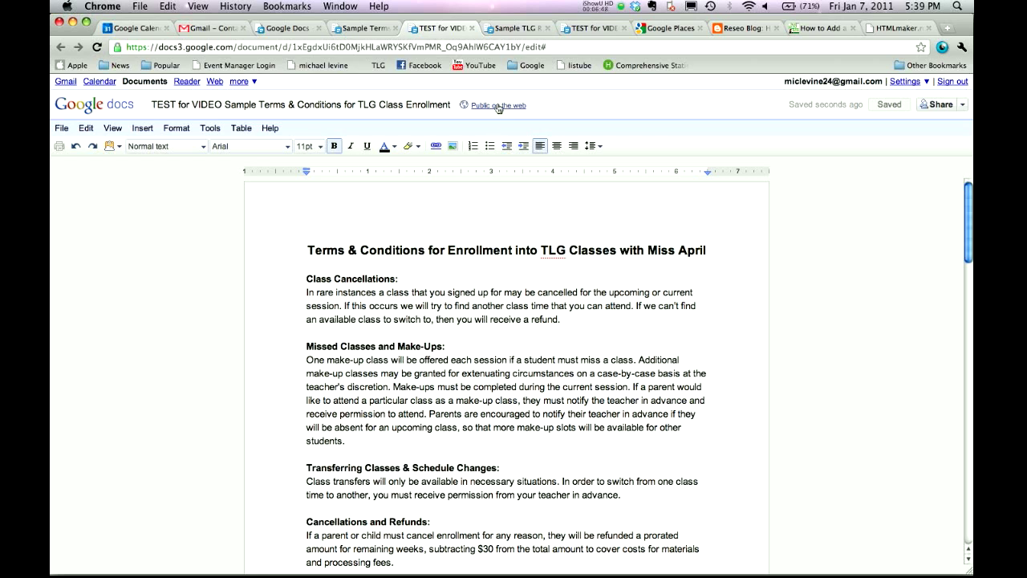
# Publish the Terms & Conditions document to the web from the Publish to the web settings.
pyautogui.click(962, 107)
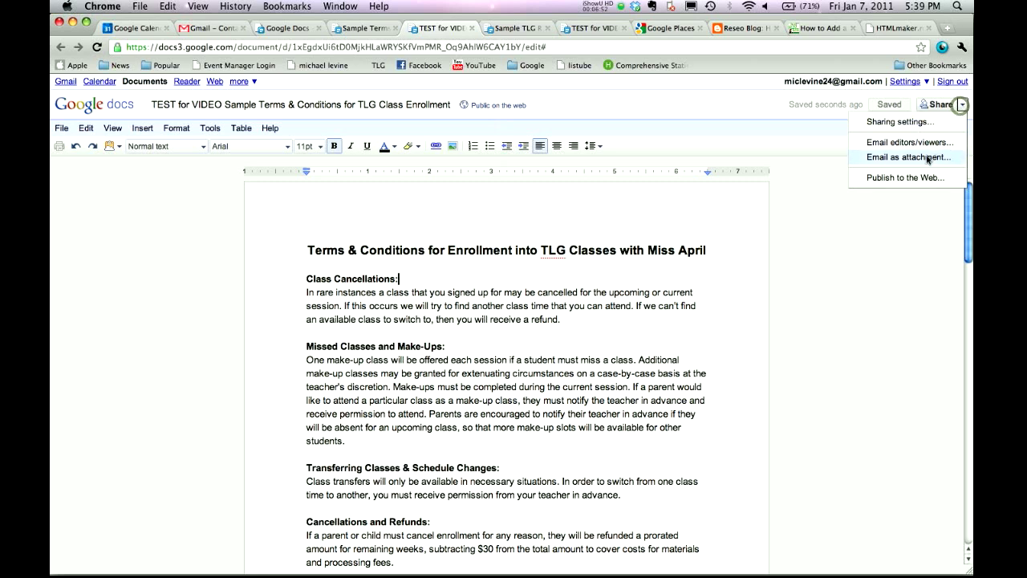
pyautogui.click(966, 107)
pyautogui.click(965, 108)
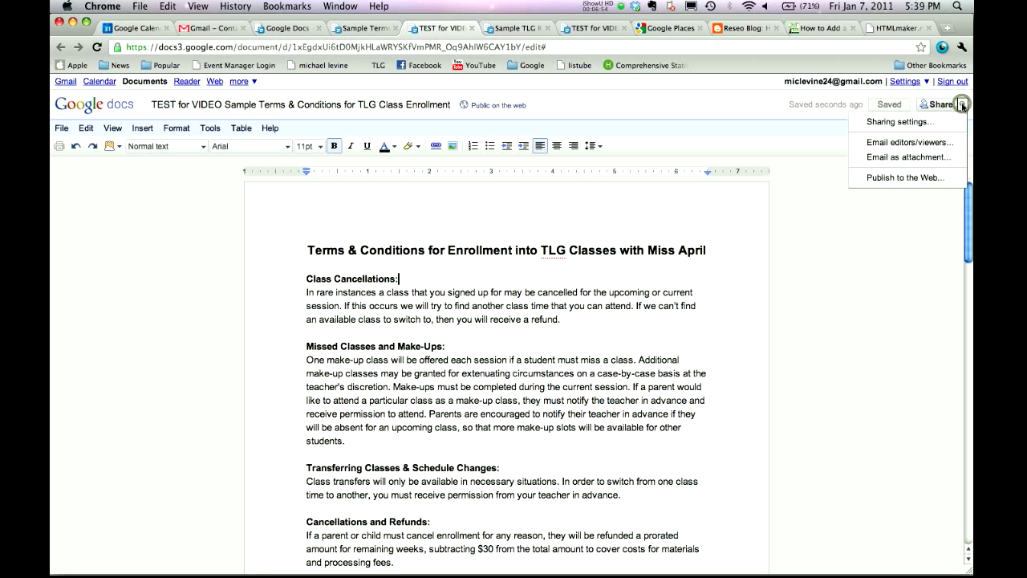
pyautogui.click(913, 178)
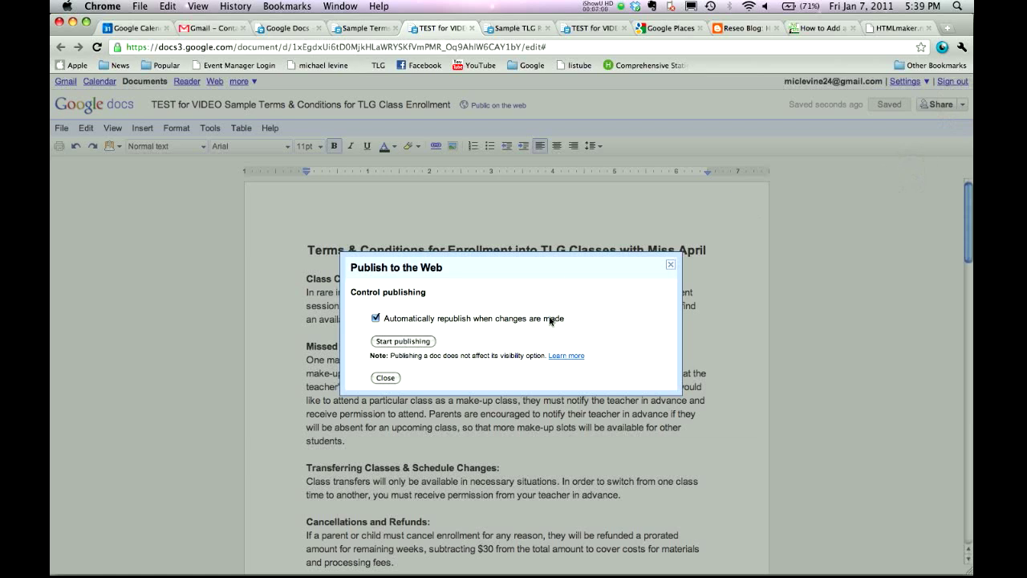
pyautogui.click(394, 345)
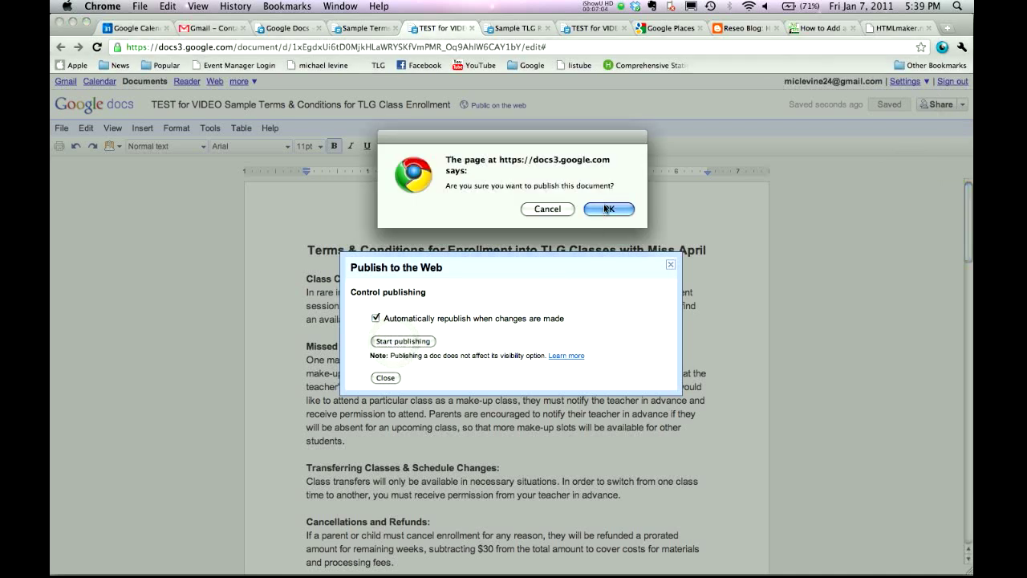
pyautogui.click(607, 209)
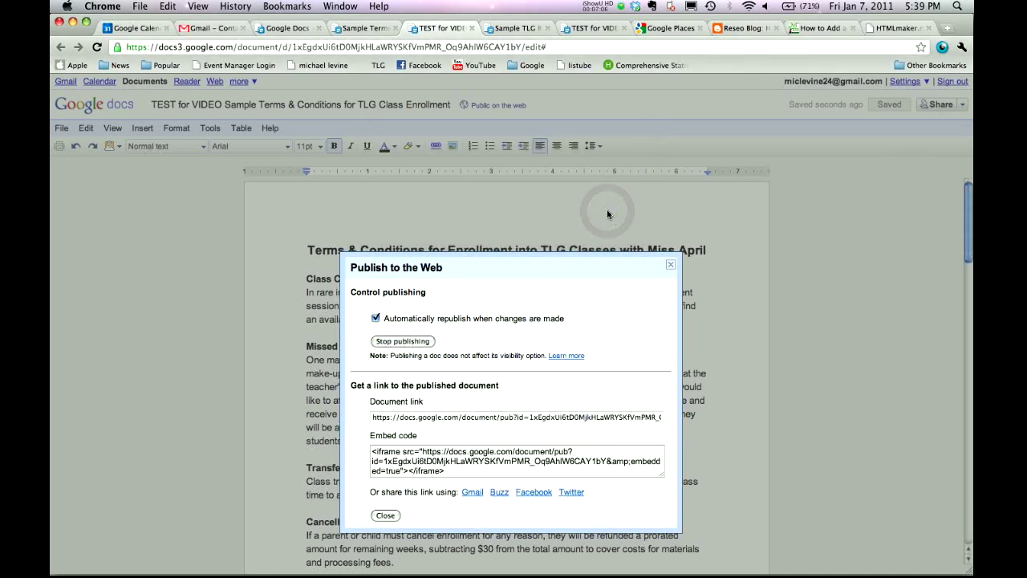
# Copy the published document link and close the publishing window.
pyautogui.click(420, 419)
pyautogui.click(421, 454)
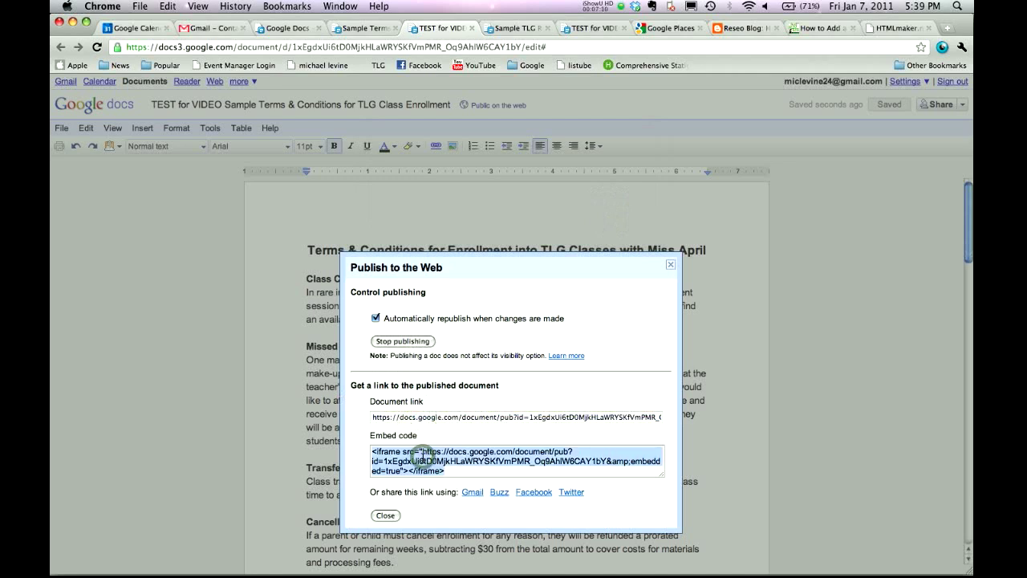
pyautogui.click(454, 418)
pyautogui.press('super+c')
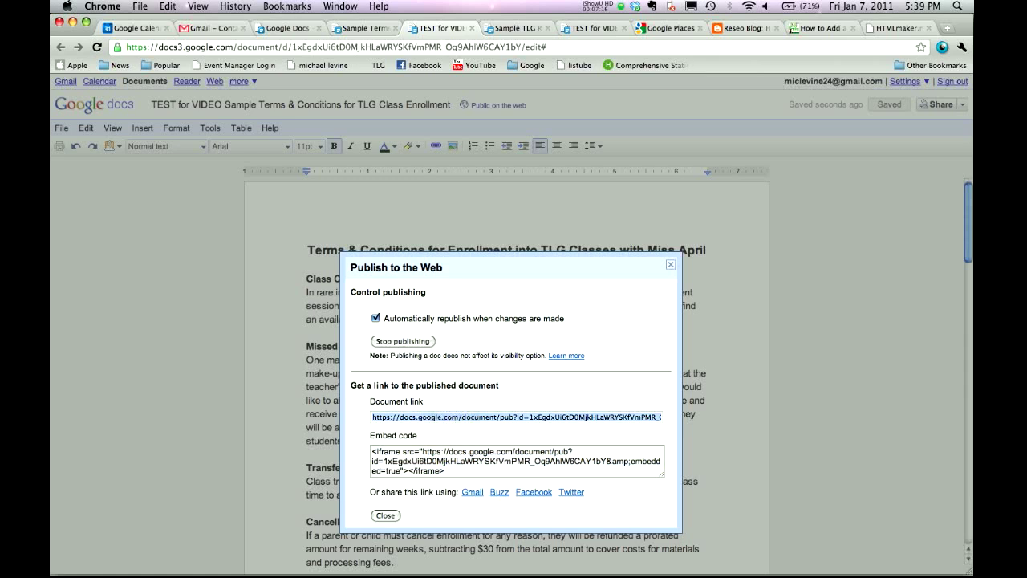
pyautogui.click(488, 418)
pyautogui.click(386, 515)
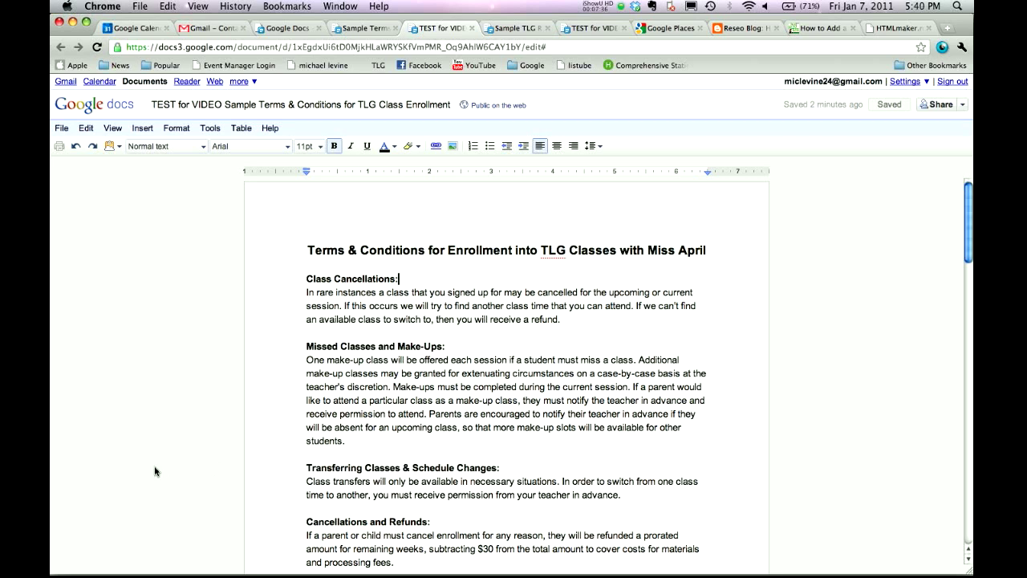
# Paste the published link into a new browser window and scroll through the Terms & Conditions page.
pyautogui.click(140, 6)
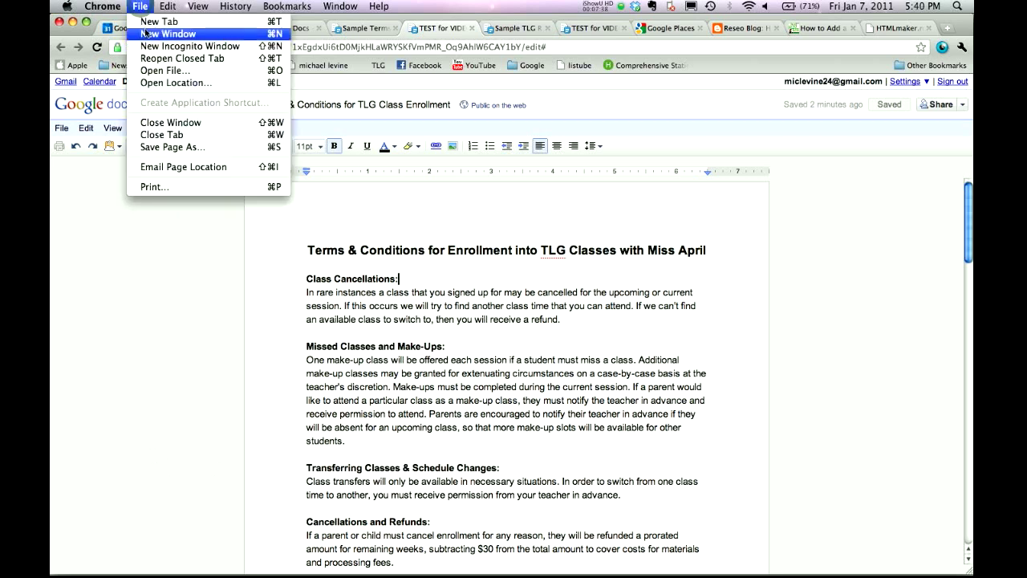
pyautogui.click(146, 34)
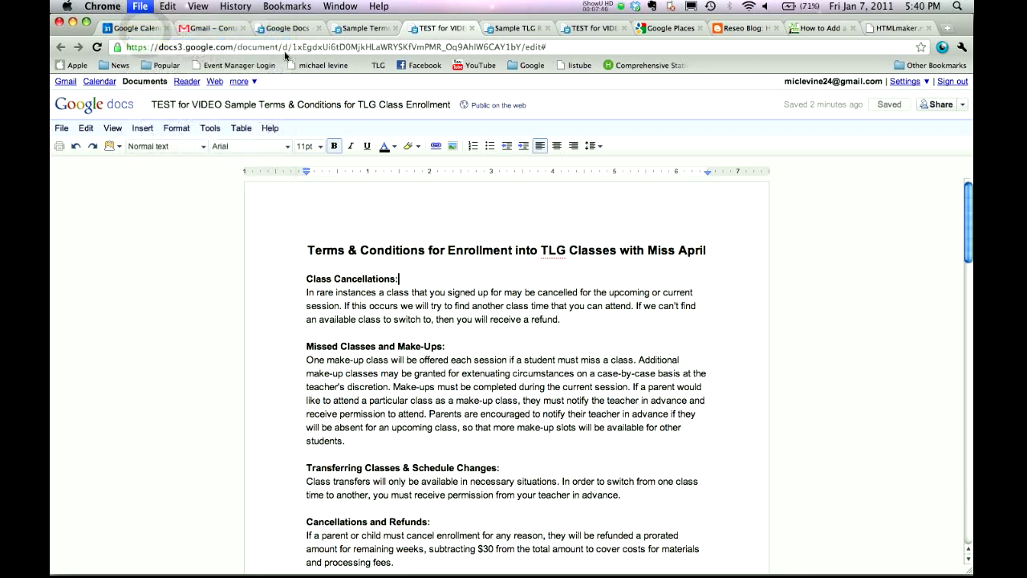
pyautogui.click(275, 48)
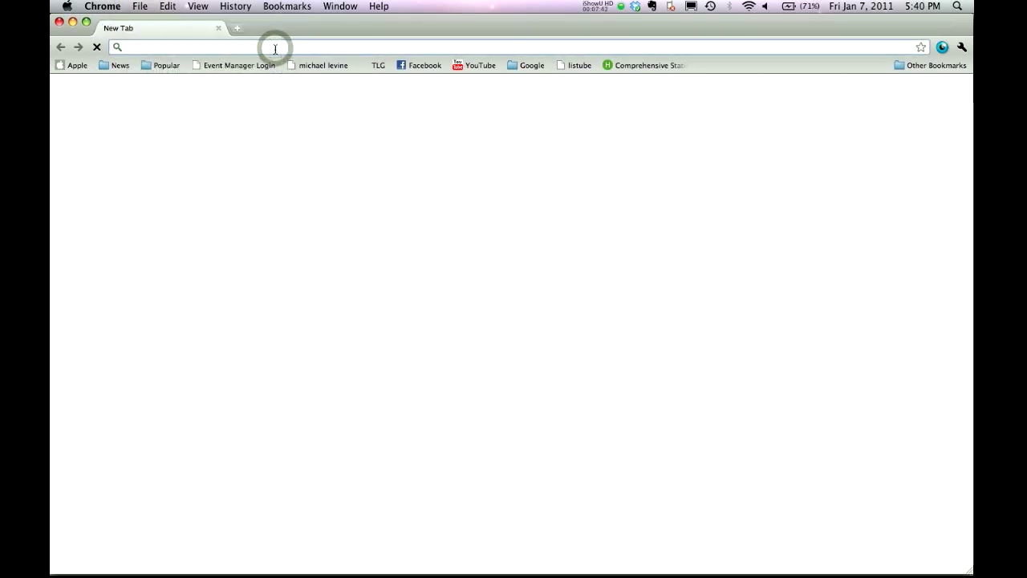
pyautogui.press('super+v')
pyautogui.press('Return')
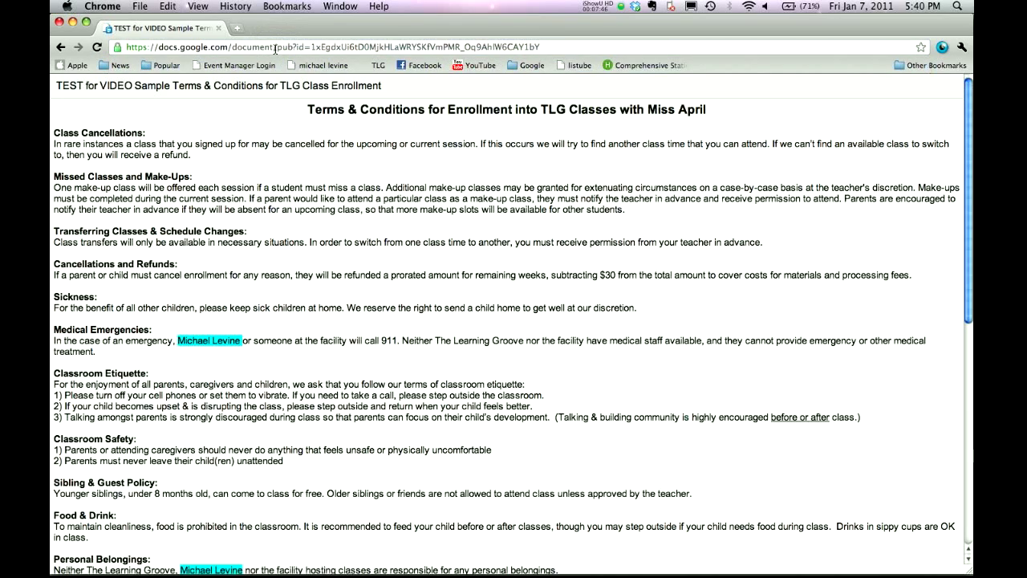
pyautogui.scroll(-10, 393, 159)
pyautogui.scroll(10, 393, 159)
pyautogui.scroll(-10, 394, 158)
pyautogui.scroll(4, 393, 159)
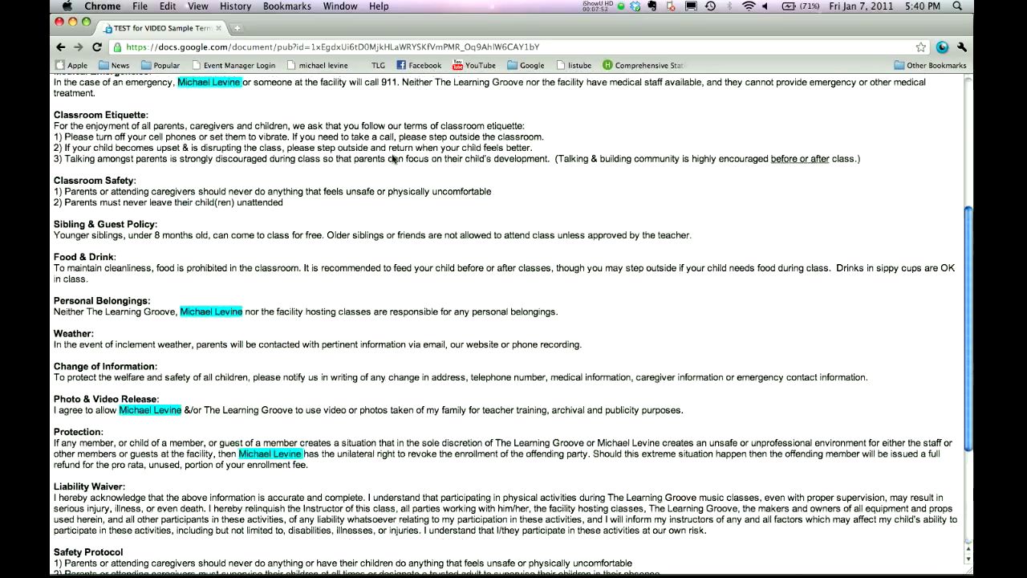
pyautogui.scroll(5, 393, 159)
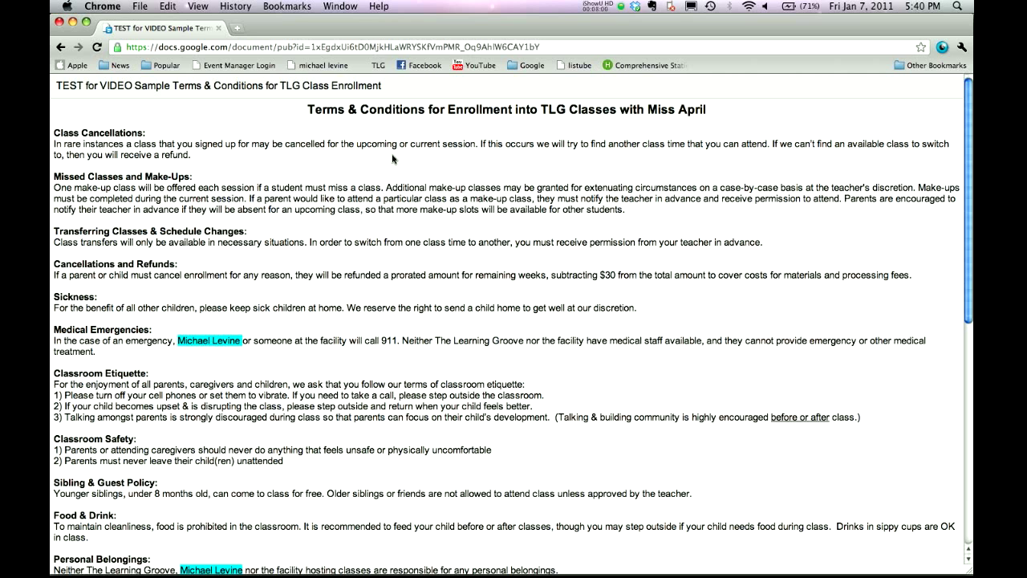
# Change 'pub?id=' to 'preview?id=' in the address and load the preview page.
pyautogui.click(290, 49)
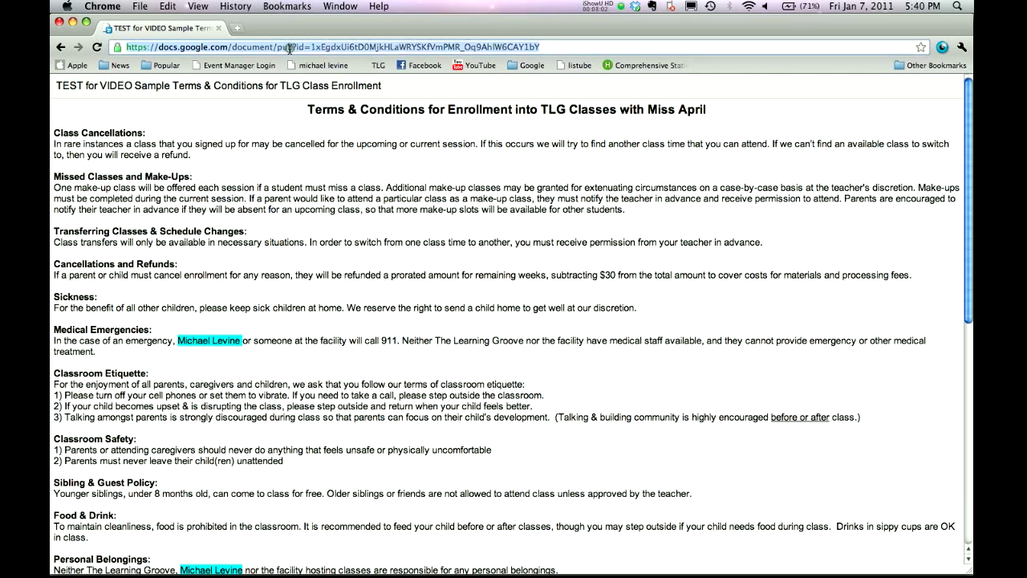
pyautogui.click(290, 49)
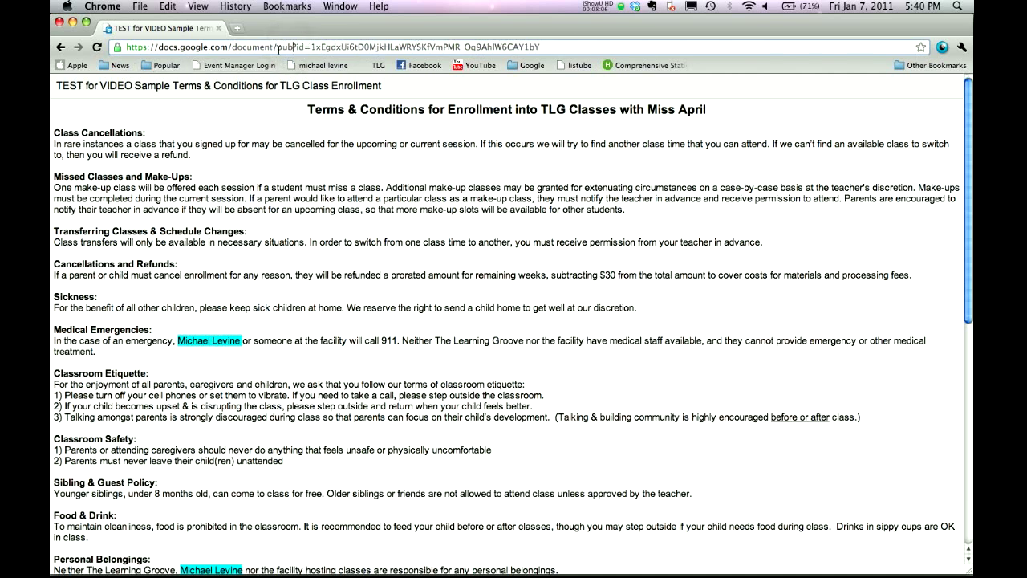
pyautogui.click(290, 47)
pyautogui.press('BackSpace')
pyautogui.press('BackSpace')
pyautogui.write('review')
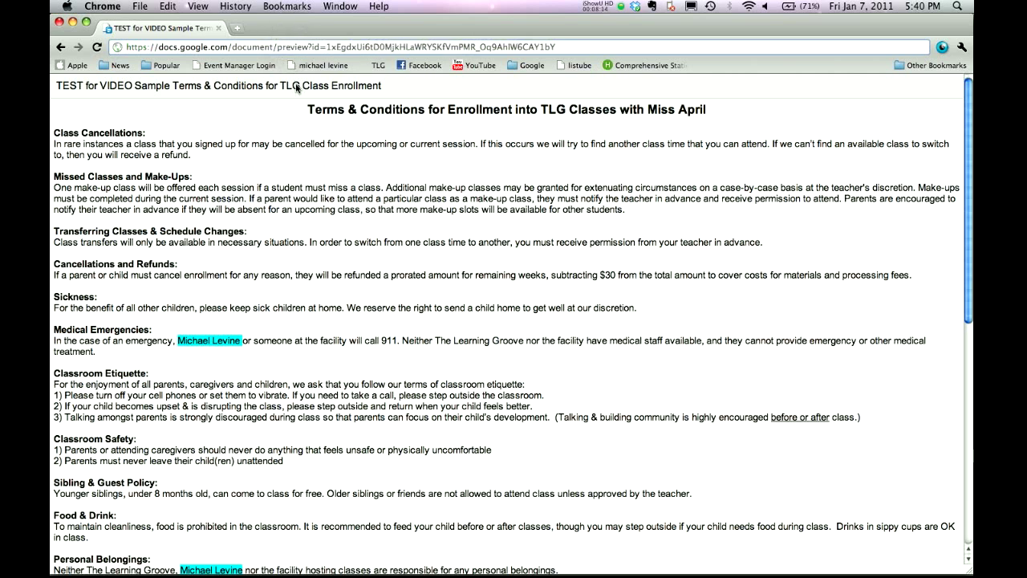
pyautogui.press('Return')
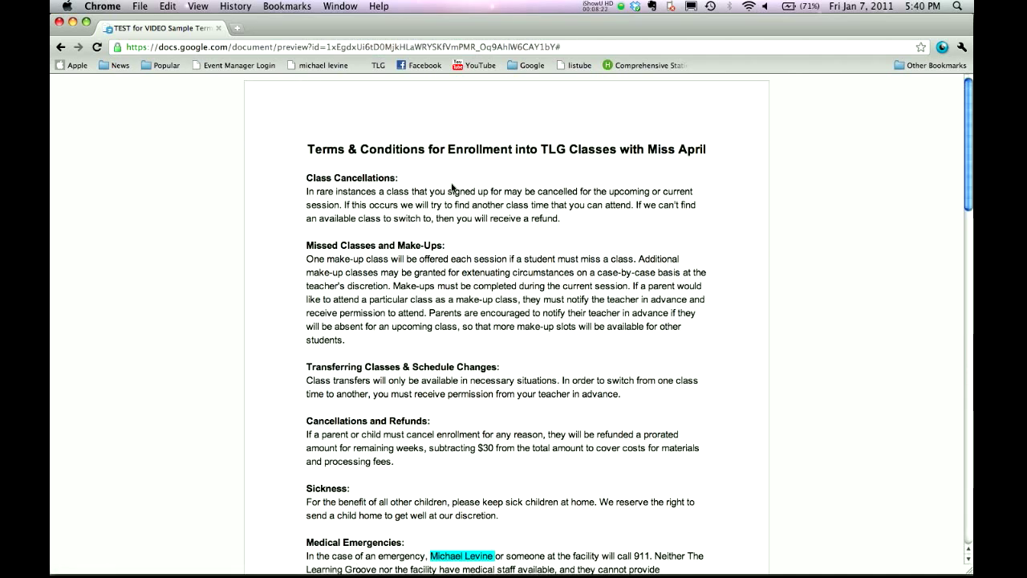
# Copy the preview page's address and close the preview window.
pyautogui.scroll(-5, 465, 201)
pyautogui.scroll(-2, 452, 187)
pyautogui.scroll(7, 452, 187)
pyautogui.click(365, 46)
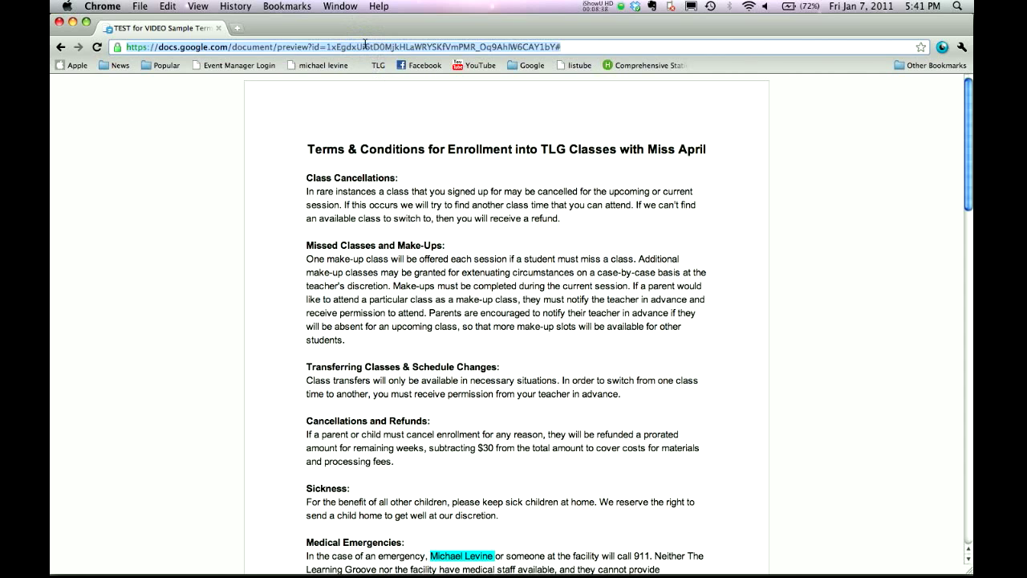
pyautogui.press('super+w')
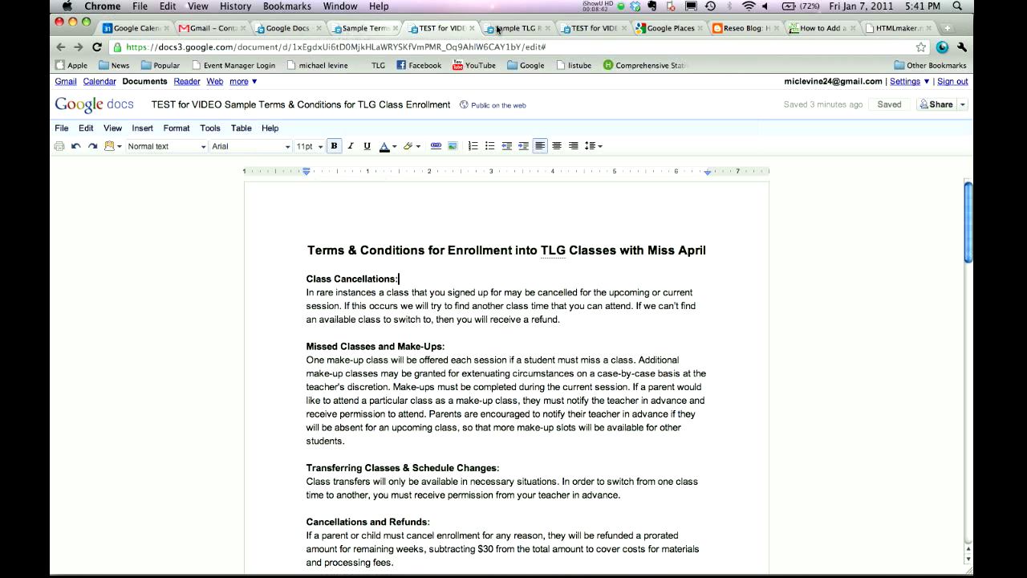
# Switch to the TEST for VIDEO registration page document and scroll to its Step 1 section.
pyautogui.click(518, 28)
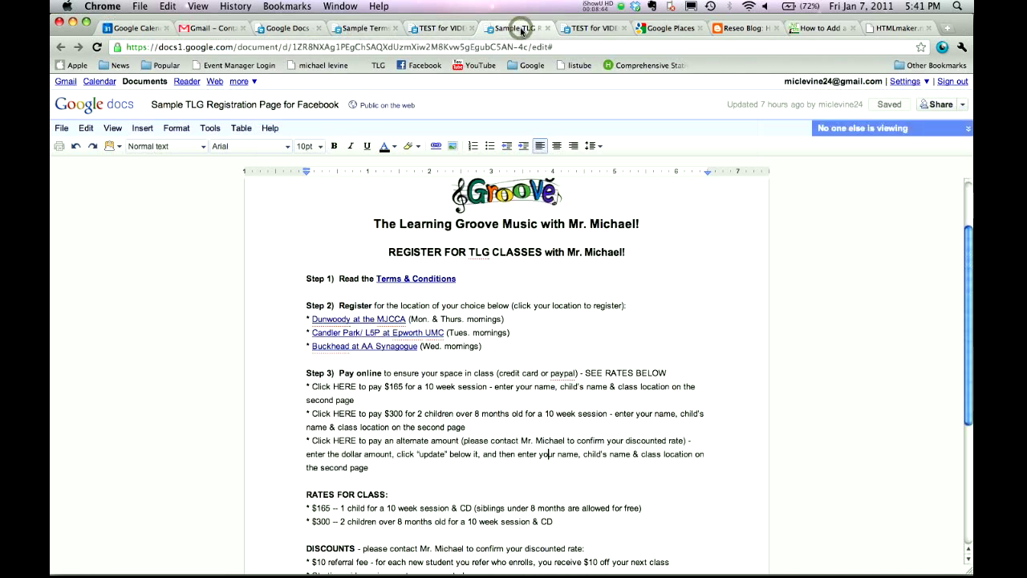
pyautogui.click(600, 30)
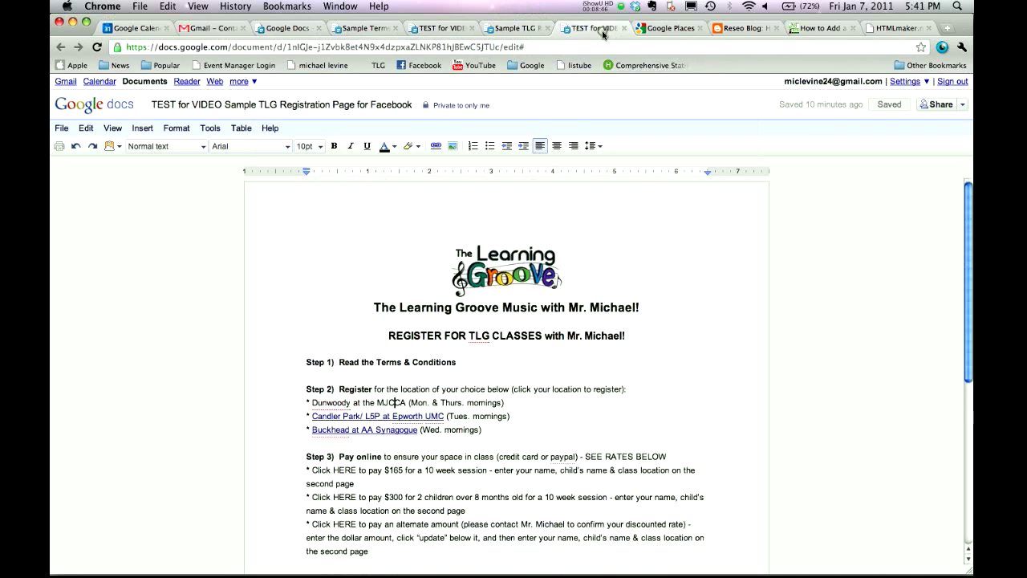
pyautogui.scroll(-3, 569, 264)
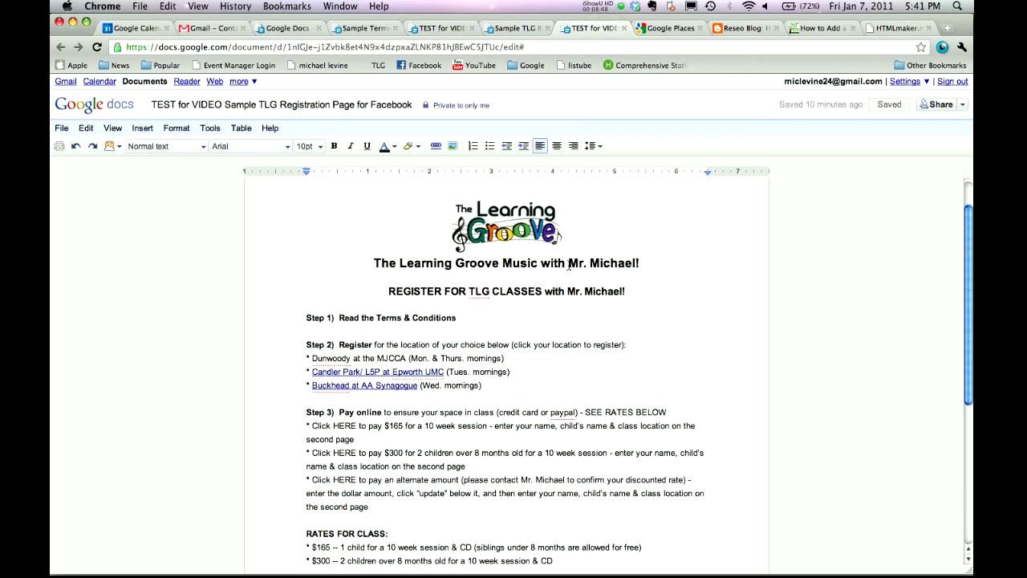
pyautogui.scroll(3, 568, 265)
pyautogui.scroll(-12, 568, 265)
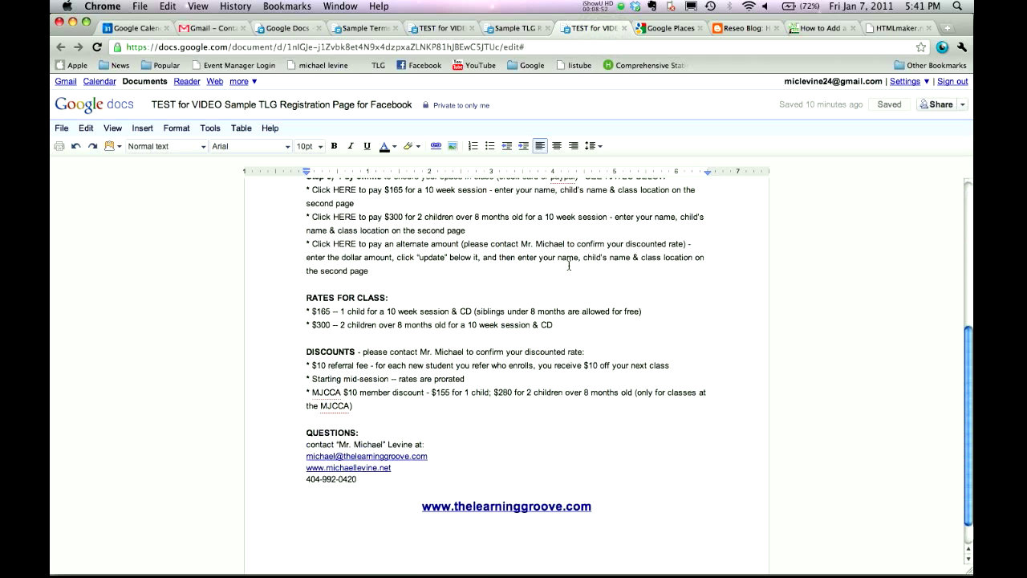
pyautogui.scroll(8, 569, 265)
pyautogui.scroll(-3, 569, 265)
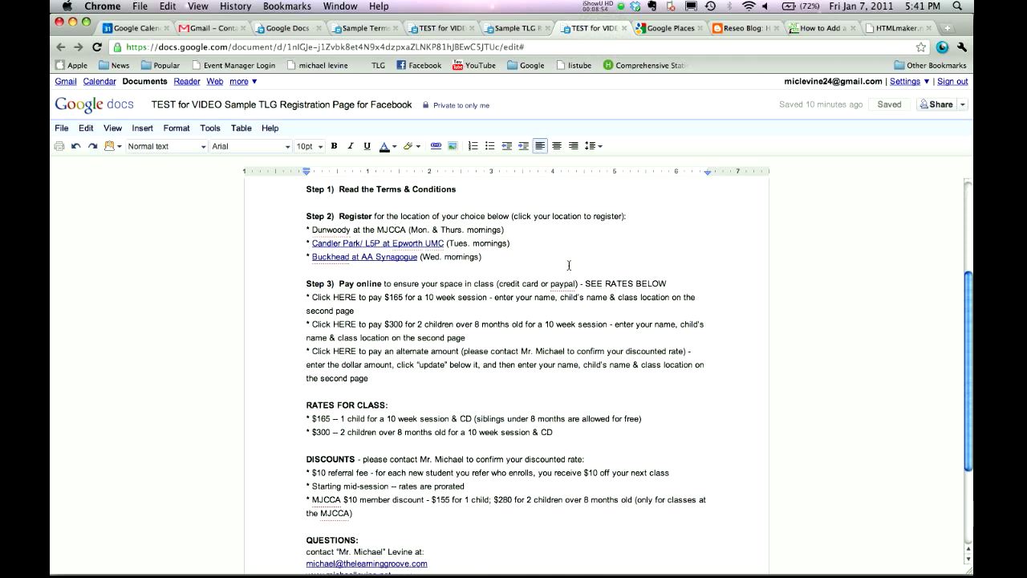
pyautogui.scroll(3, 568, 265)
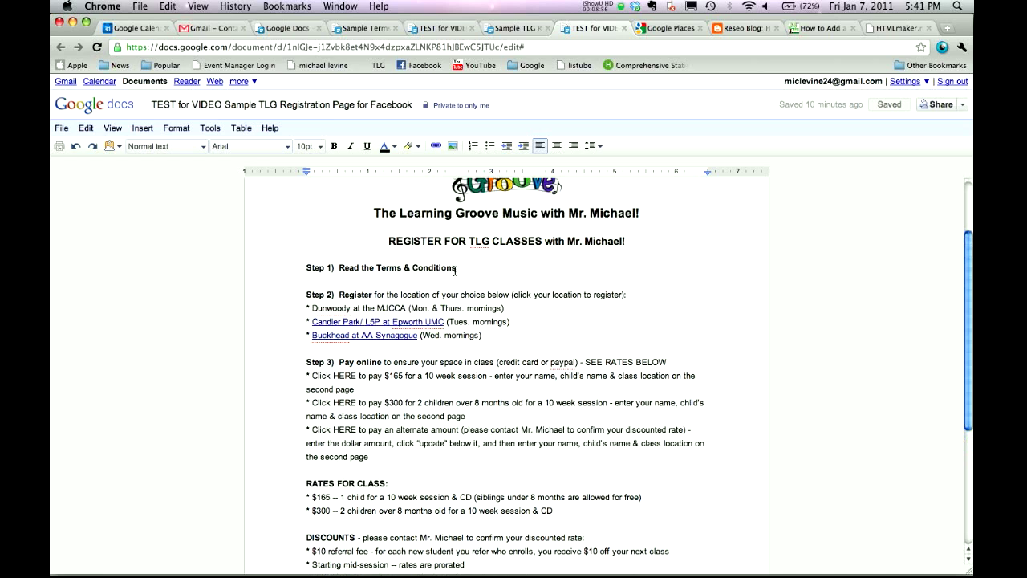
# Link the Step 1 text 'Terms & Conditions' to the copied preview URL.
pyautogui.moveTo(456, 271); pyautogui.dragTo(379, 270)
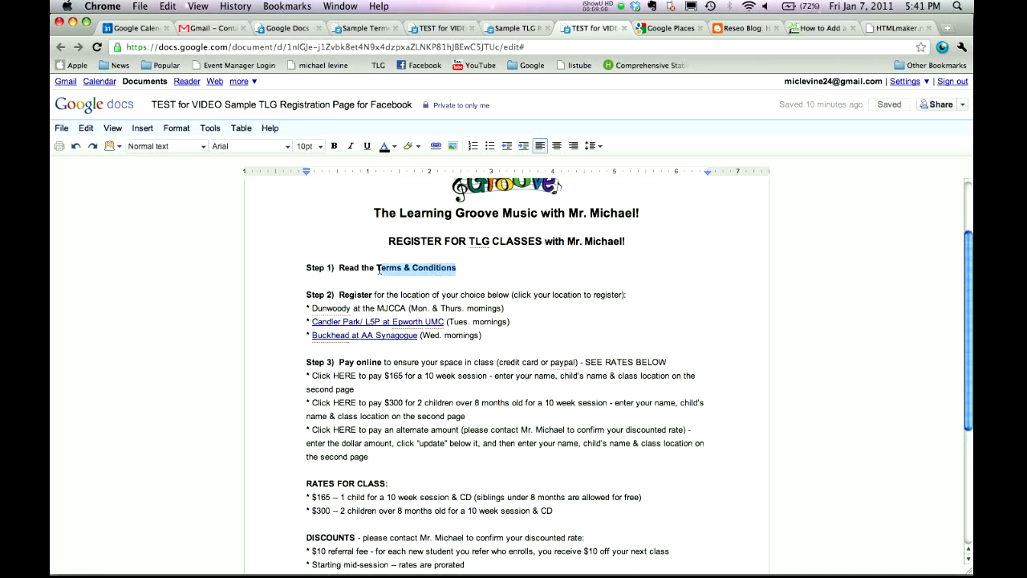
pyautogui.click(435, 146)
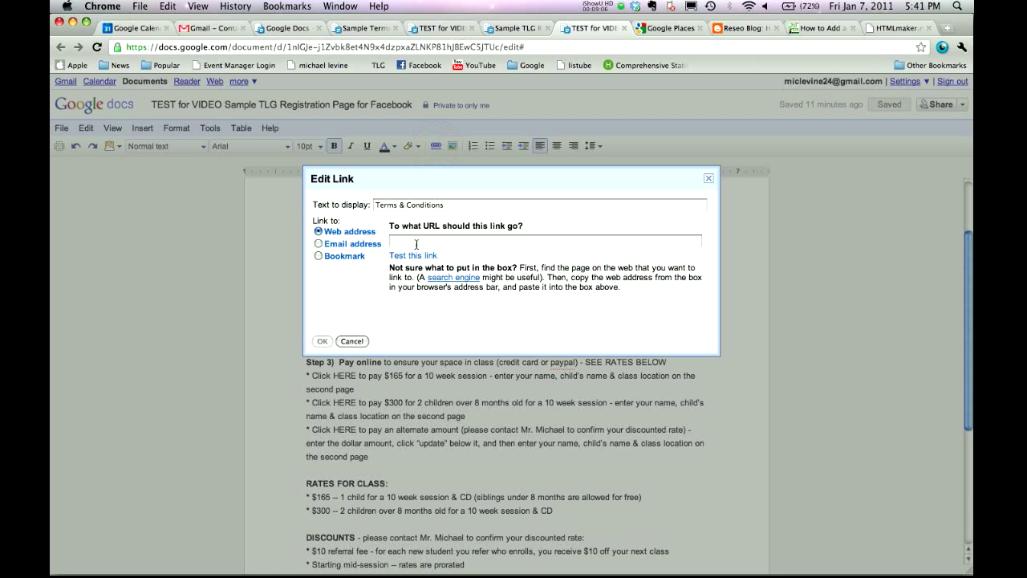
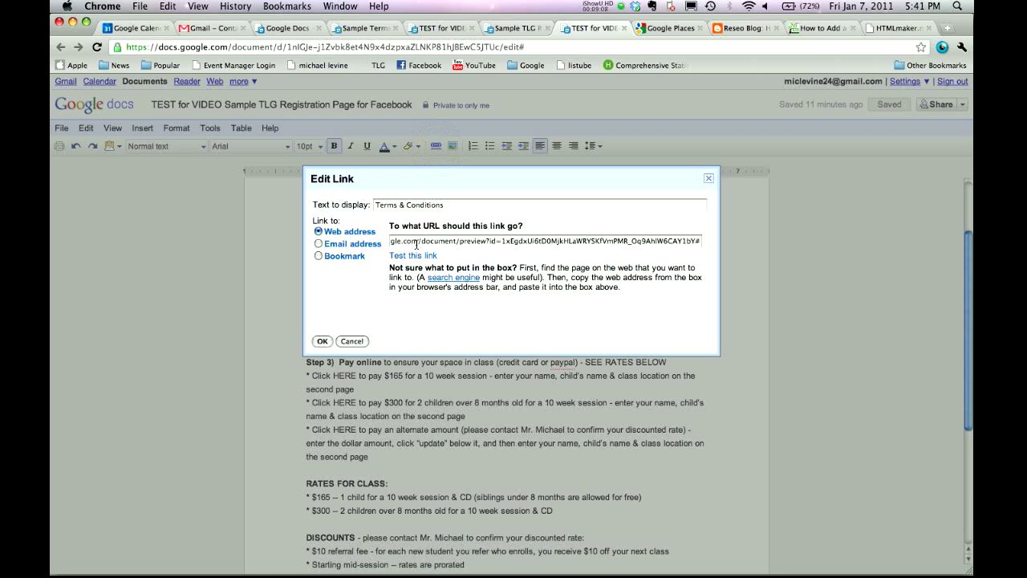
pyautogui.moveTo(461, 241); pyautogui.dragTo(484, 243)
pyautogui.click(484, 242)
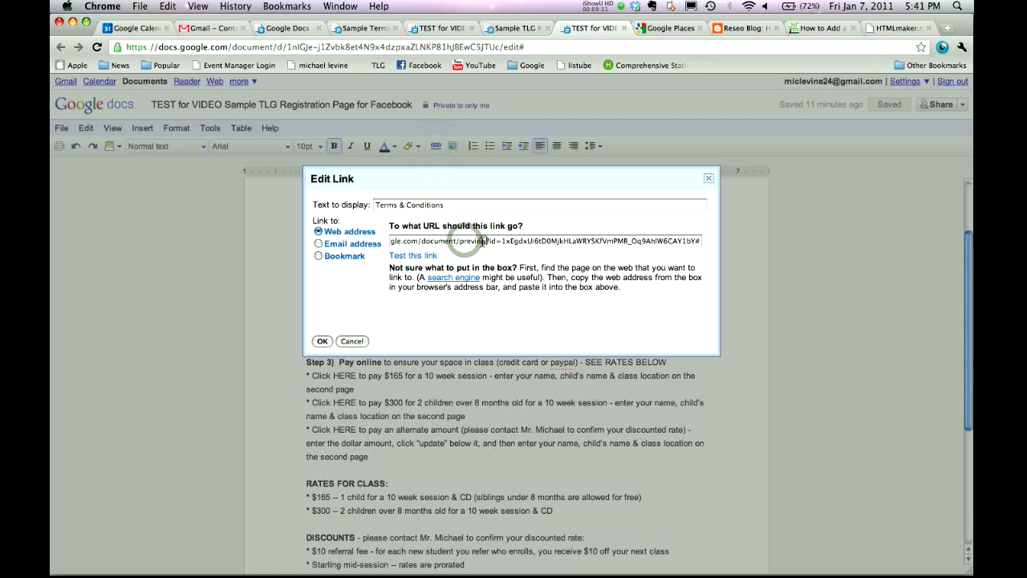
pyautogui.click(321, 343)
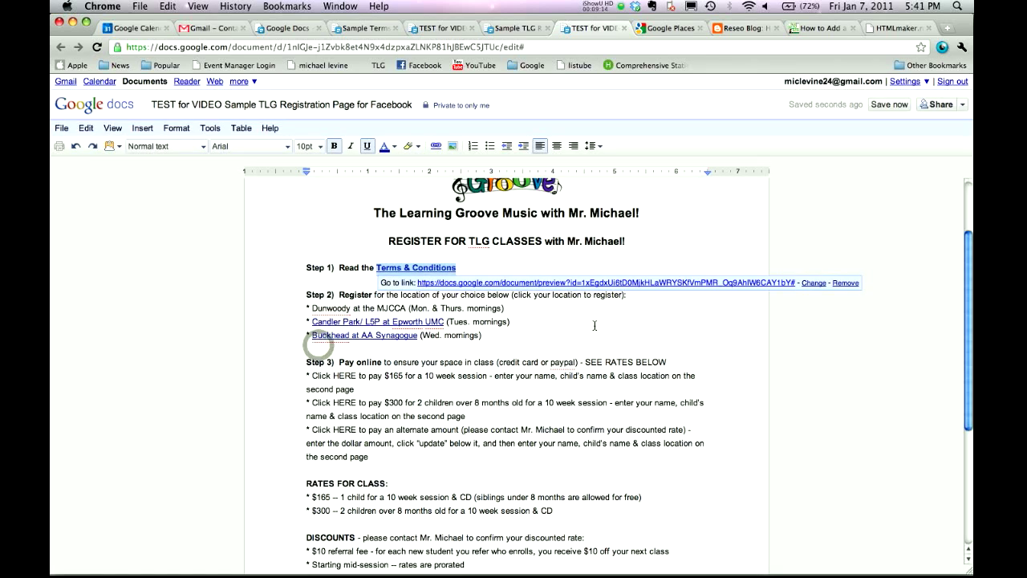
pyautogui.click(580, 321)
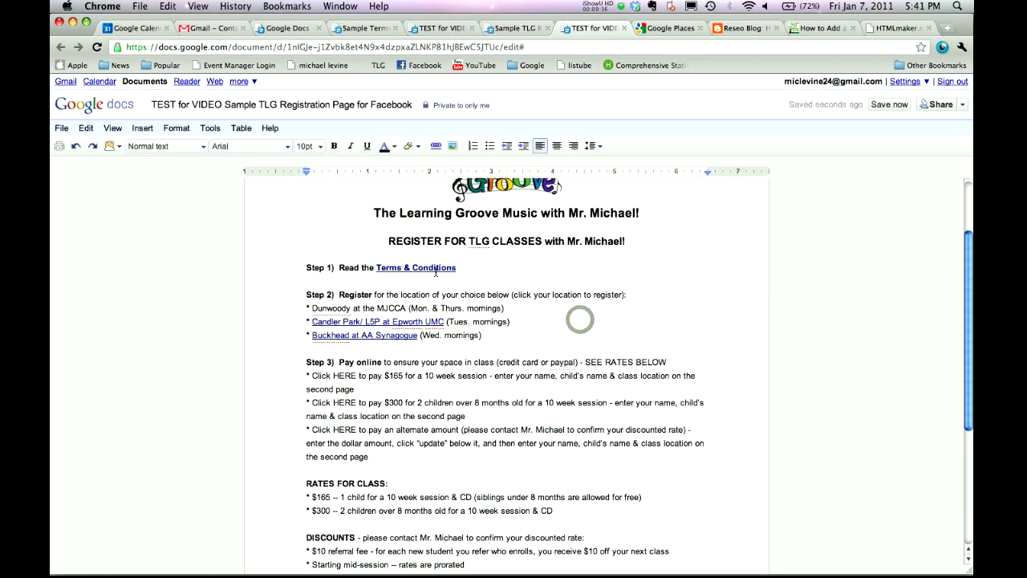